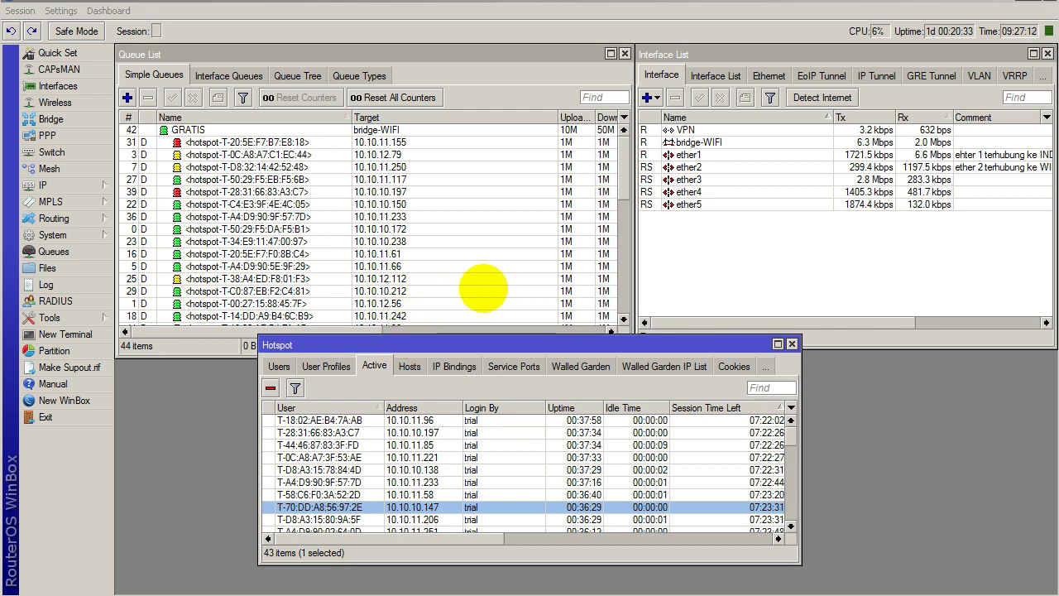
- Move and enlarge the Hotspot window, then maximize it so all columns of the active sessions fit
left_click(527, 53)
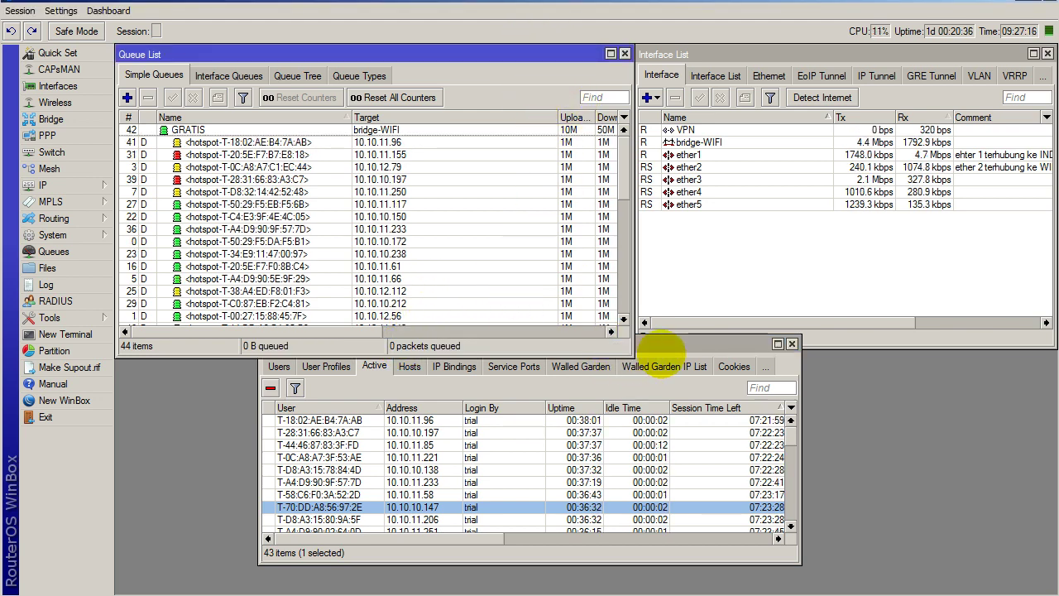
left_click_drag(684, 343, 622, 134)
left_click_drag(729, 350, 923, 542)
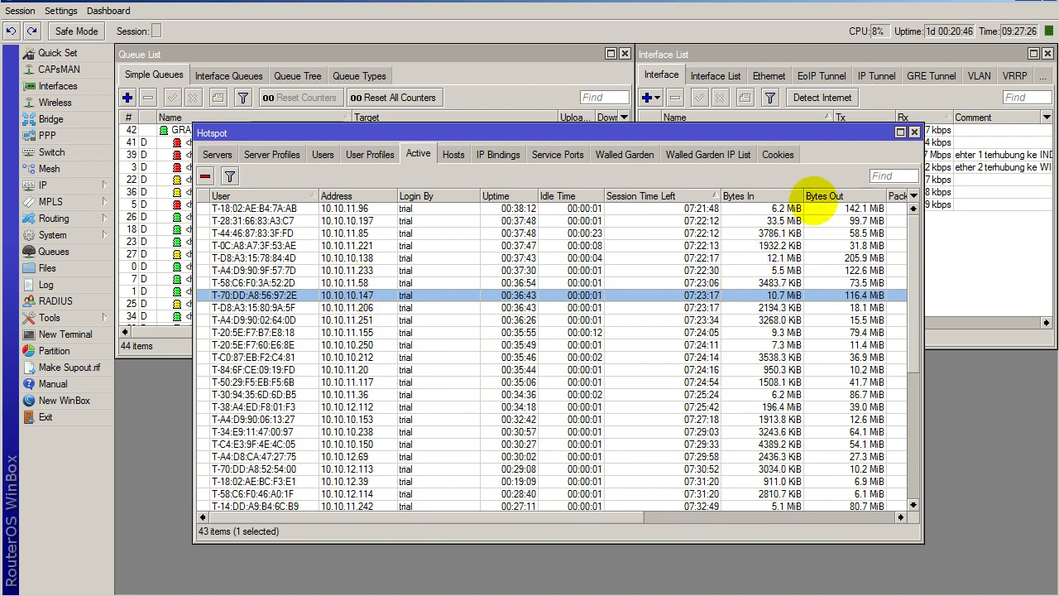
left_click(901, 132)
- Look through the active hotspot sessions, selecting the first trial session and checking the login method of the entries
scroll(331, 206, "down", 3)
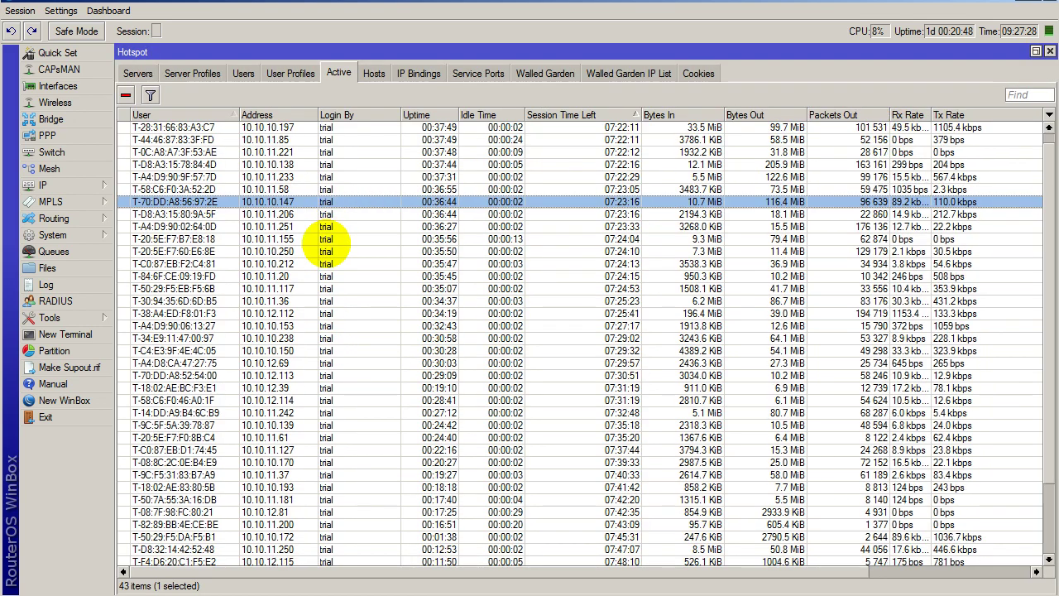
scroll(335, 350, "up", 3)
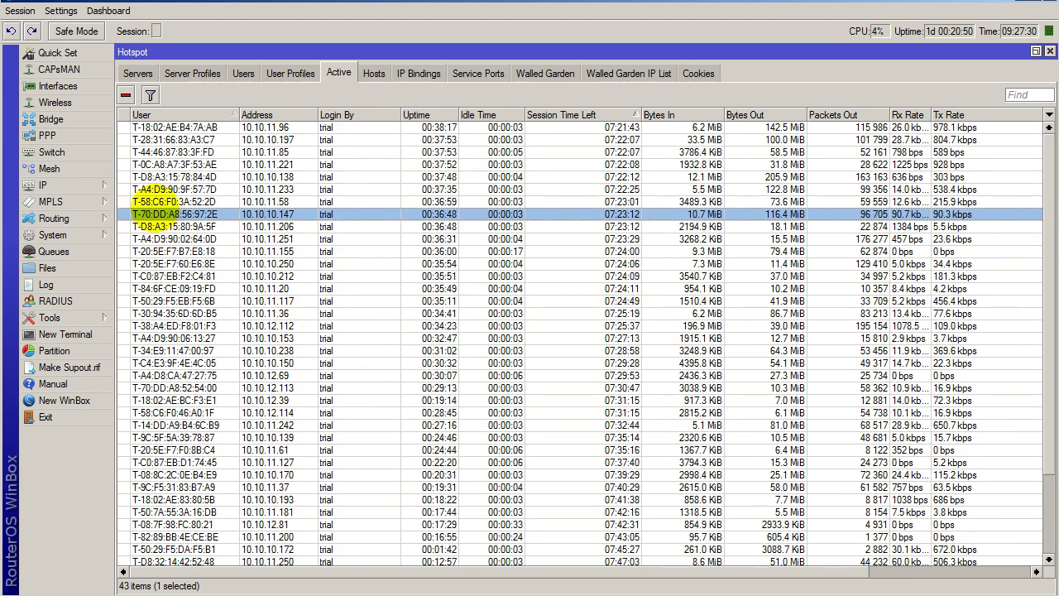
left_click(305, 128)
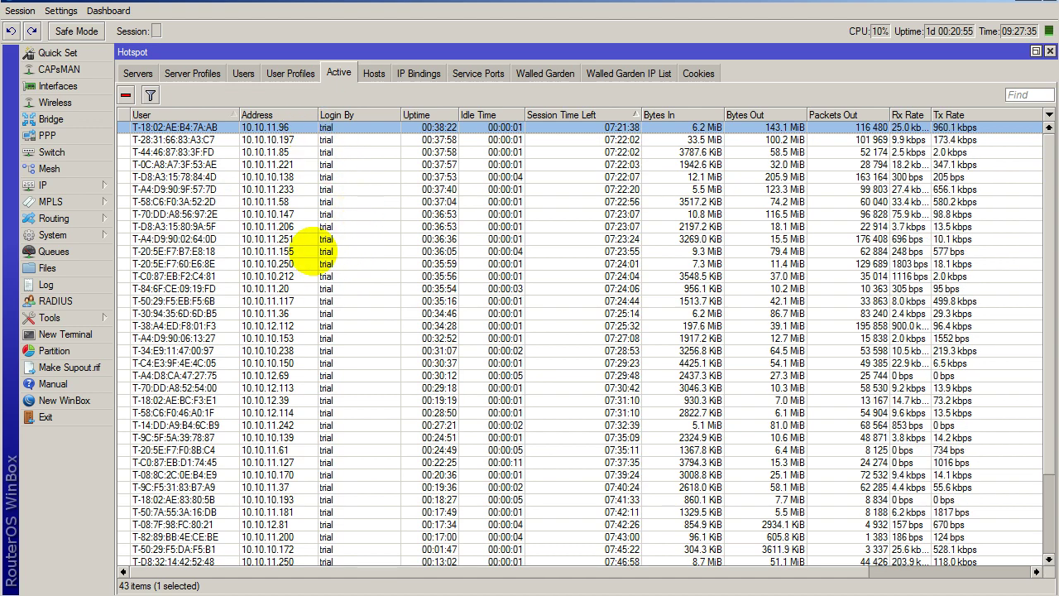
scroll(312, 251, "down", 2)
scroll(311, 251, "down", 2)
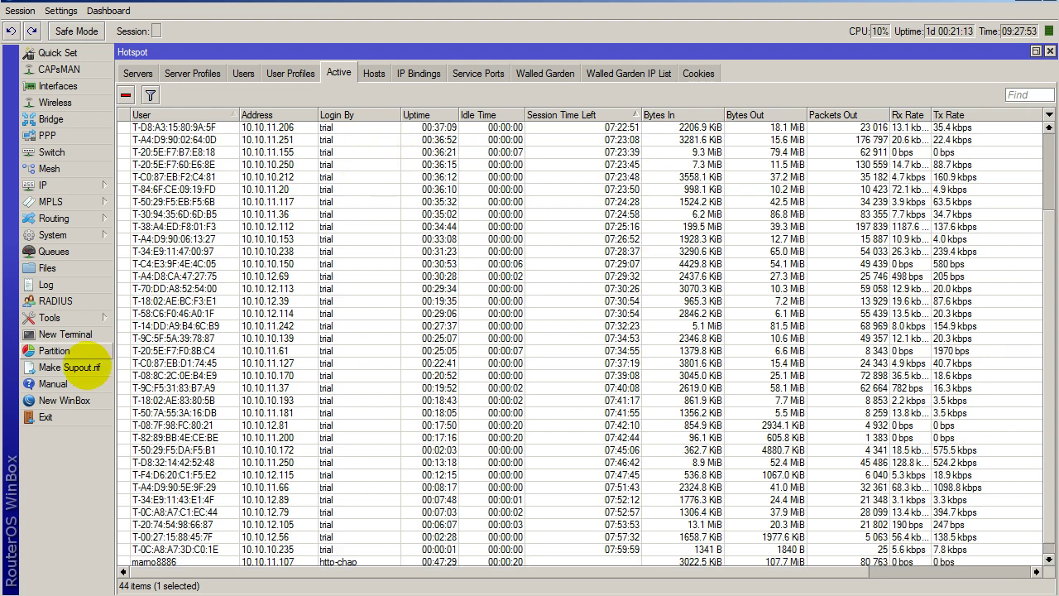
scroll(248, 372, "up", 2)
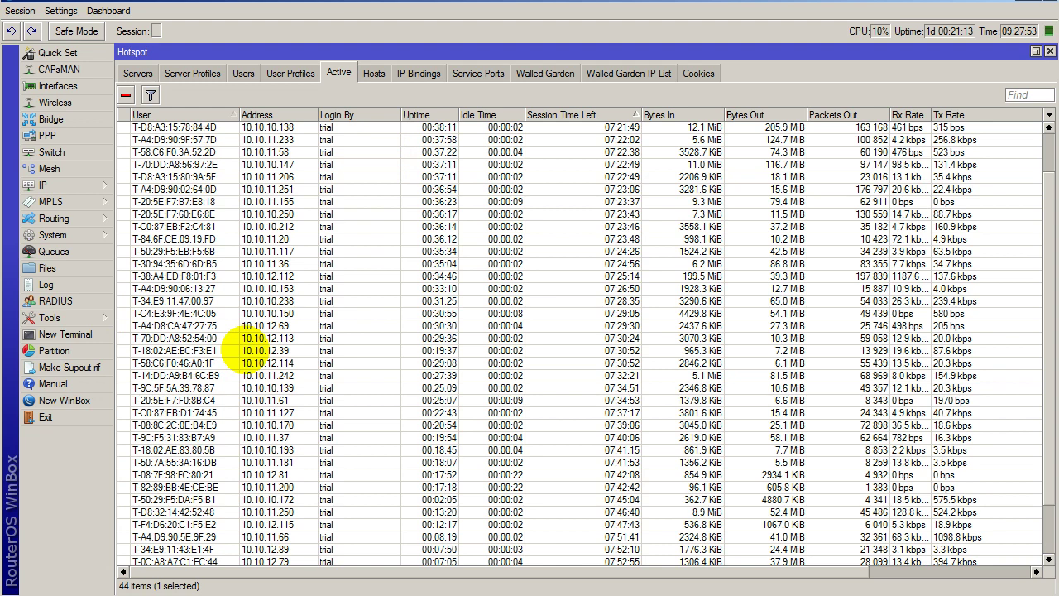
scroll(218, 413, "up", 2)
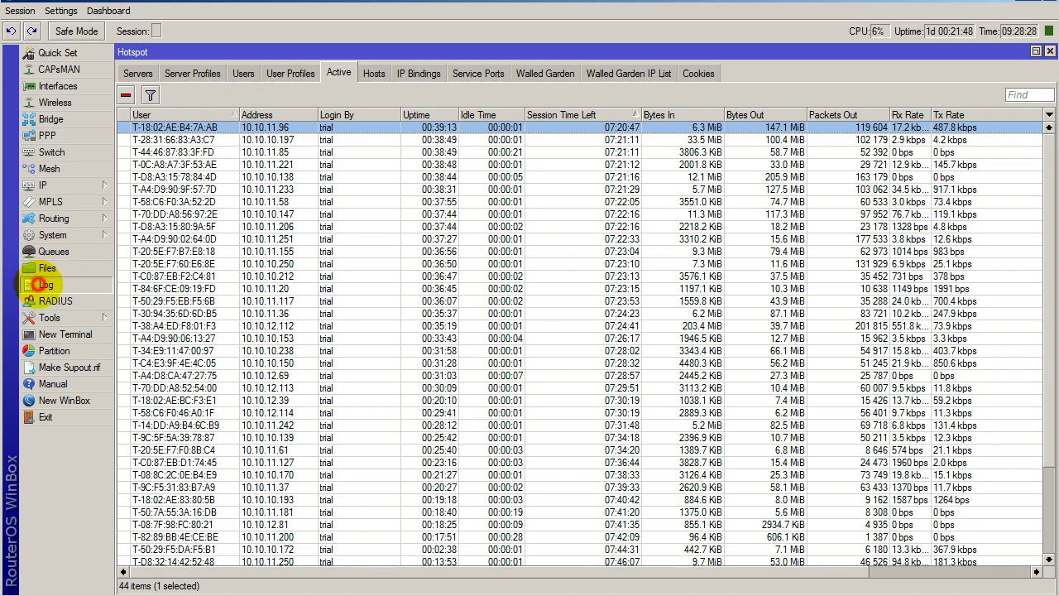
- Review the router log, close it, and show the list of hotspot user profiles
left_click(30, 282)
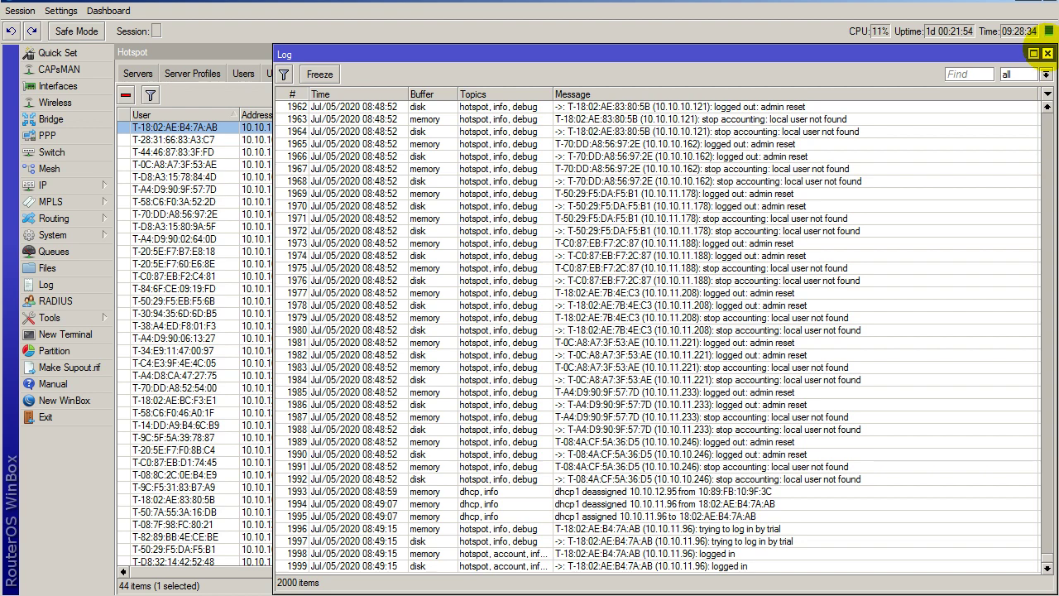
left_click(1048, 53)
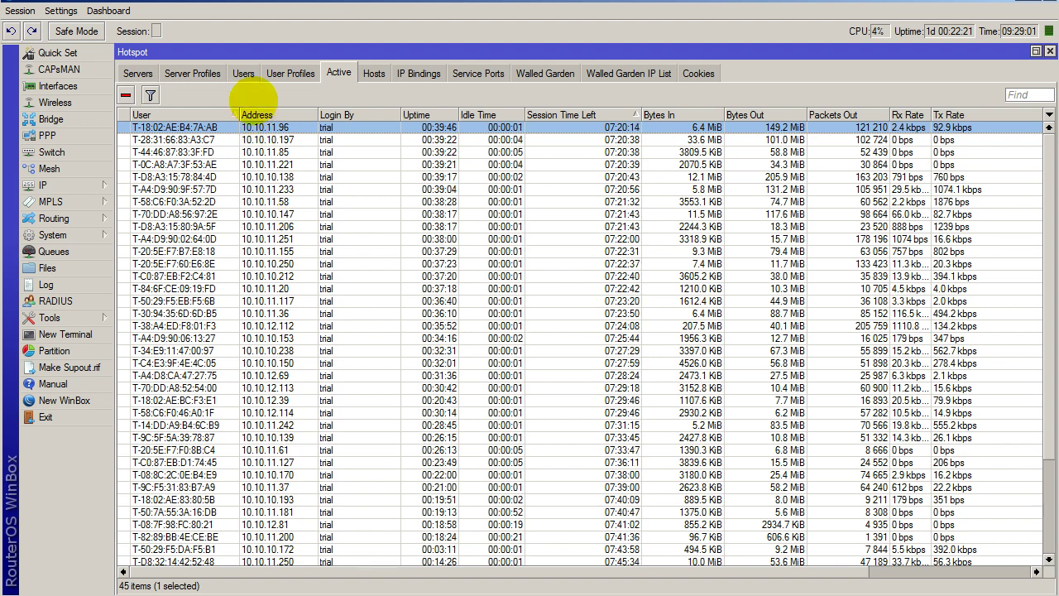
left_click(285, 73)
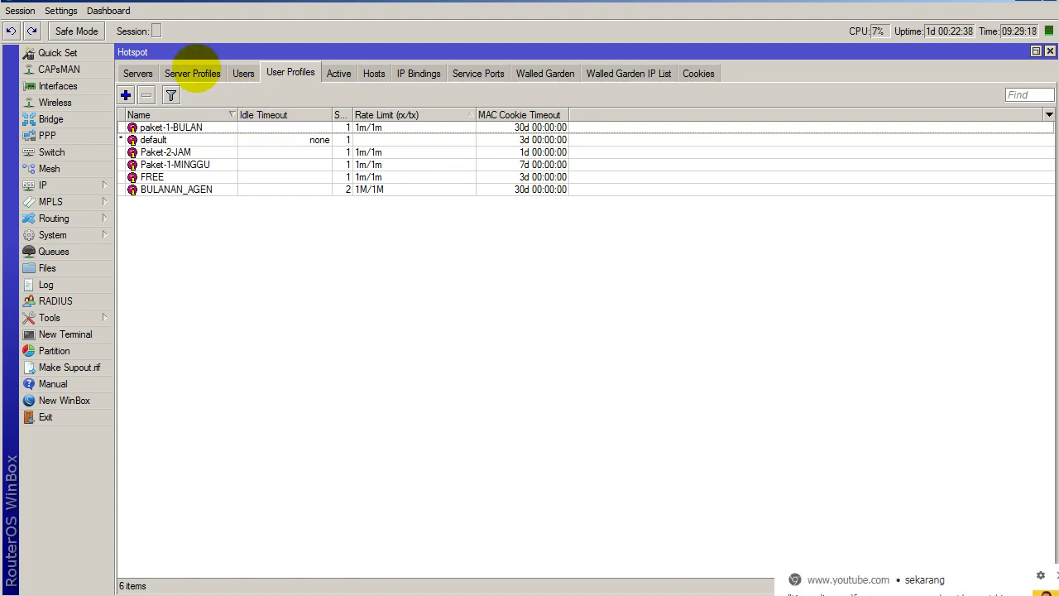
- Check the login settings of the hsprof1 server profile, including the trial option and its uptime limits
left_click(192, 73)
double_click(256, 144)
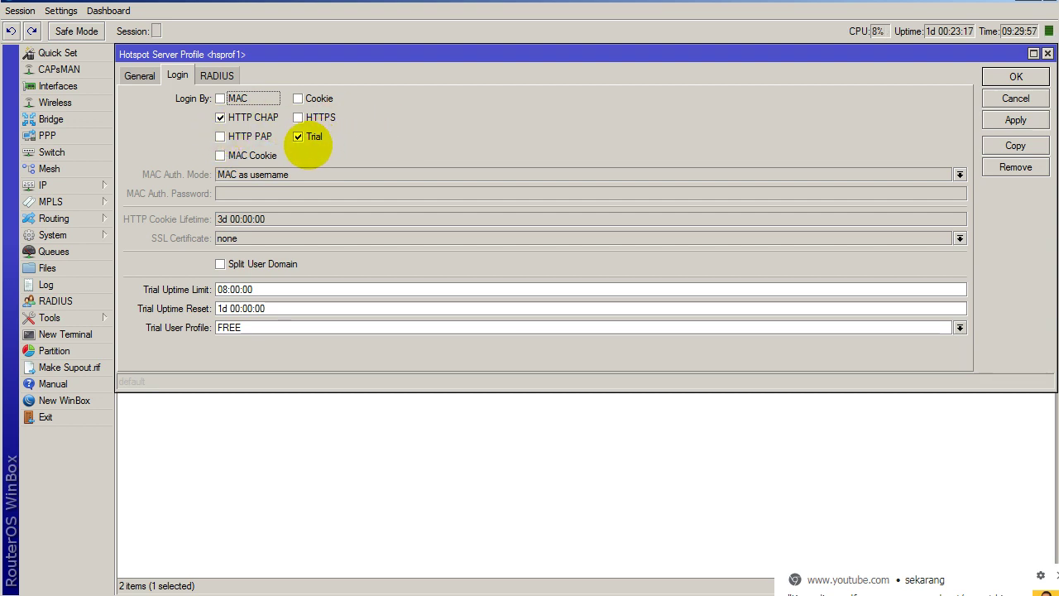
left_click(1024, 77)
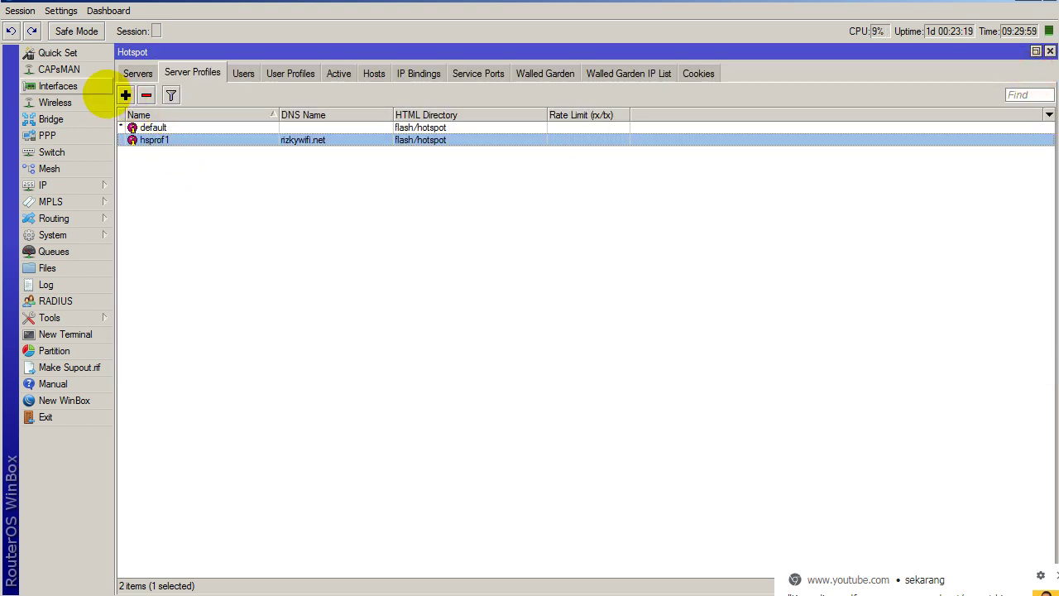
- Reopen the hsprof1 server profile through Hotspot and check the choices for its trial user profile, keeping FREE
left_click(69, 187)
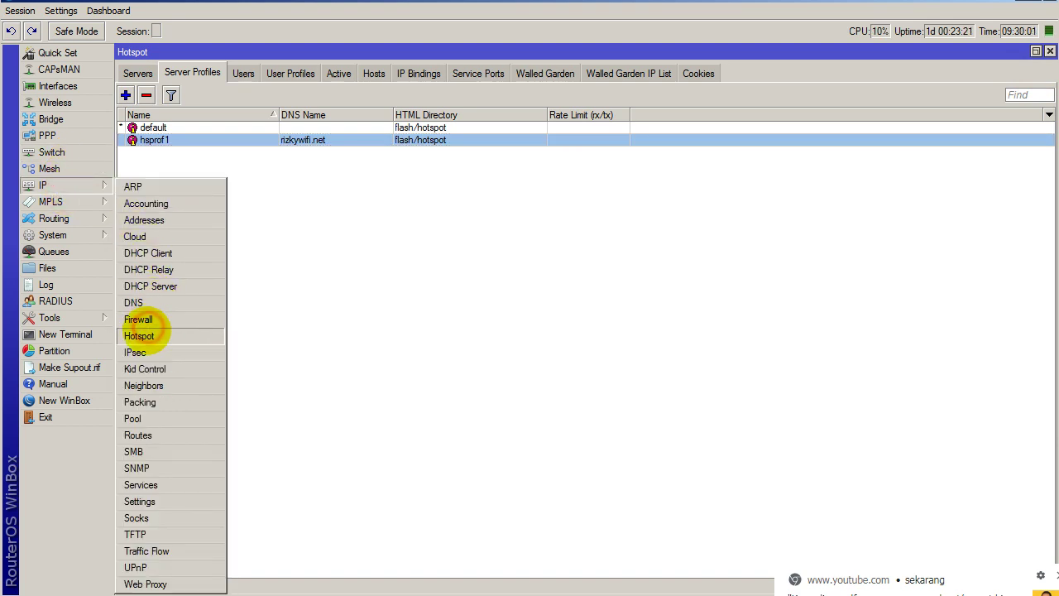
left_click(139, 335)
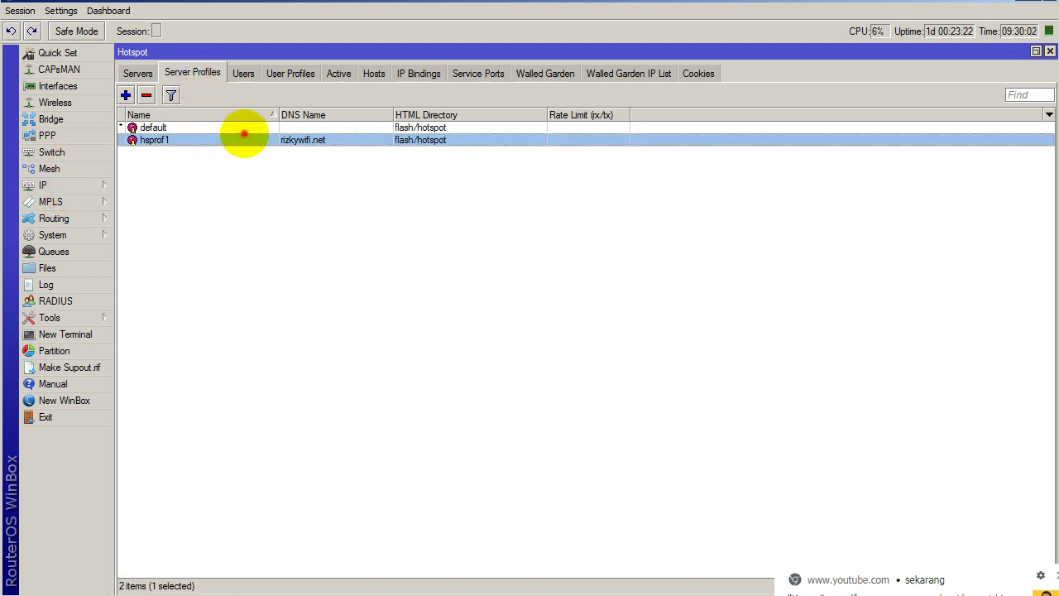
double_click(245, 133)
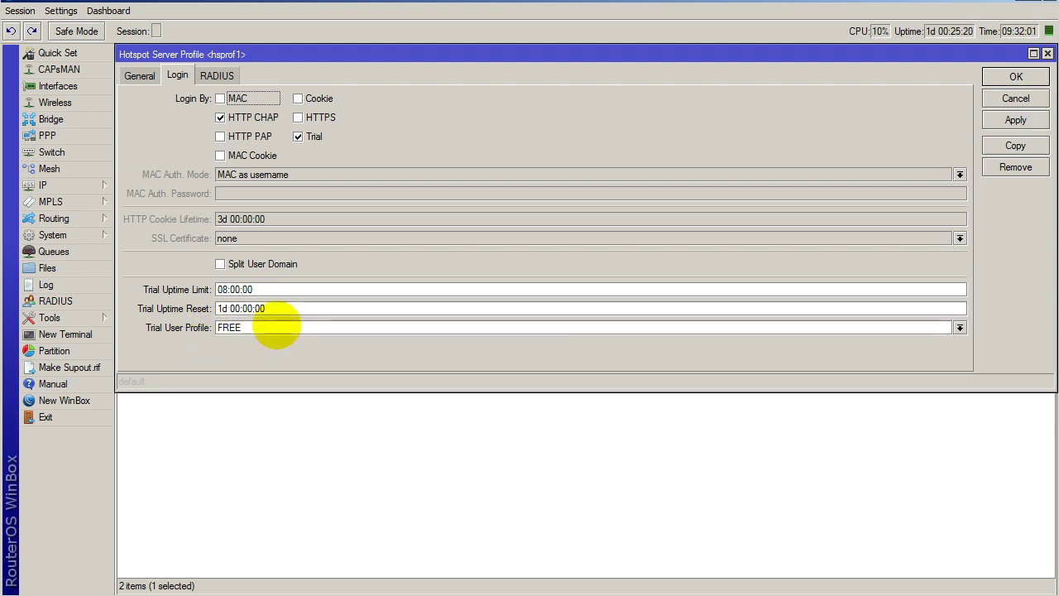
left_click(240, 328)
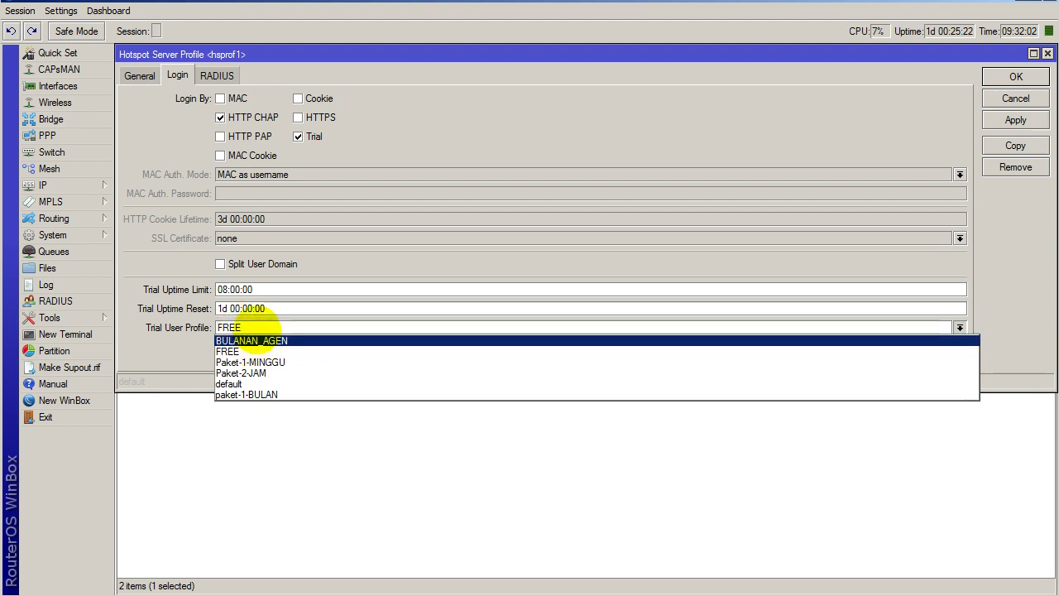
left_click(258, 331)
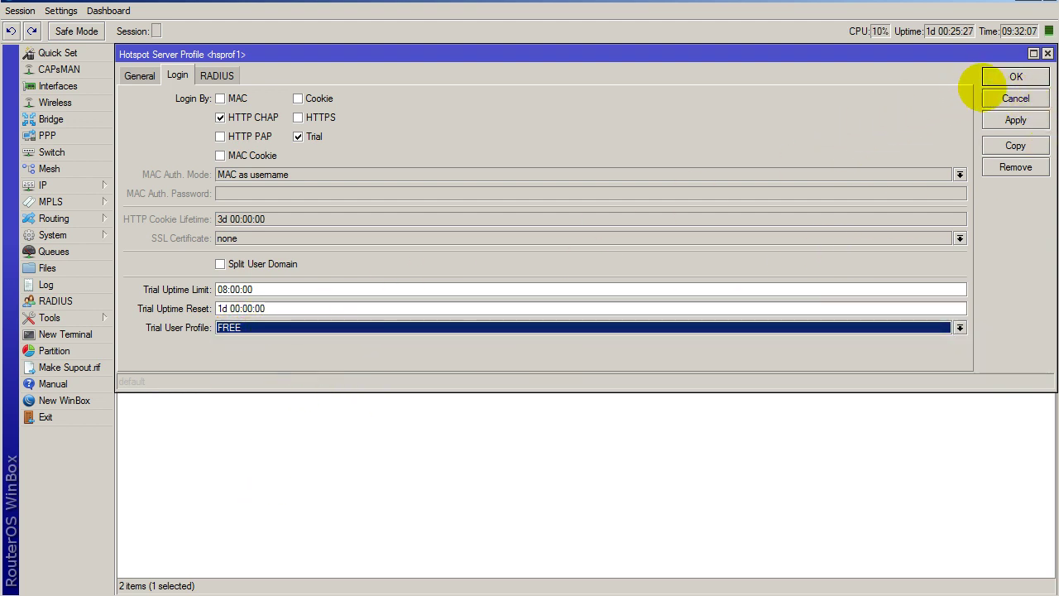
left_click(995, 77)
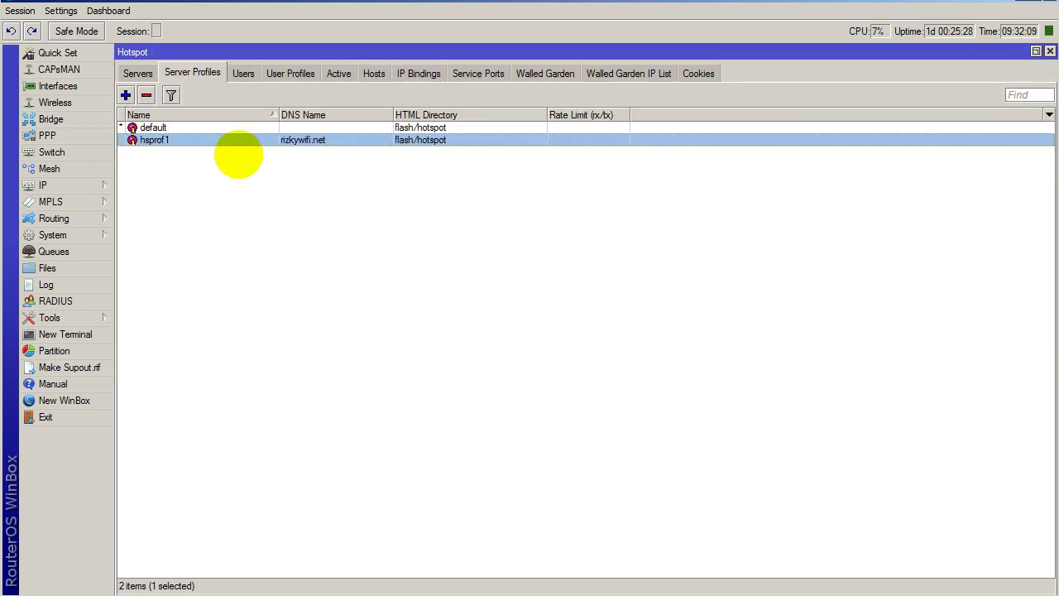
- Review the general settings of the FREE user profile and close it
left_click(290, 72)
double_click(165, 176)
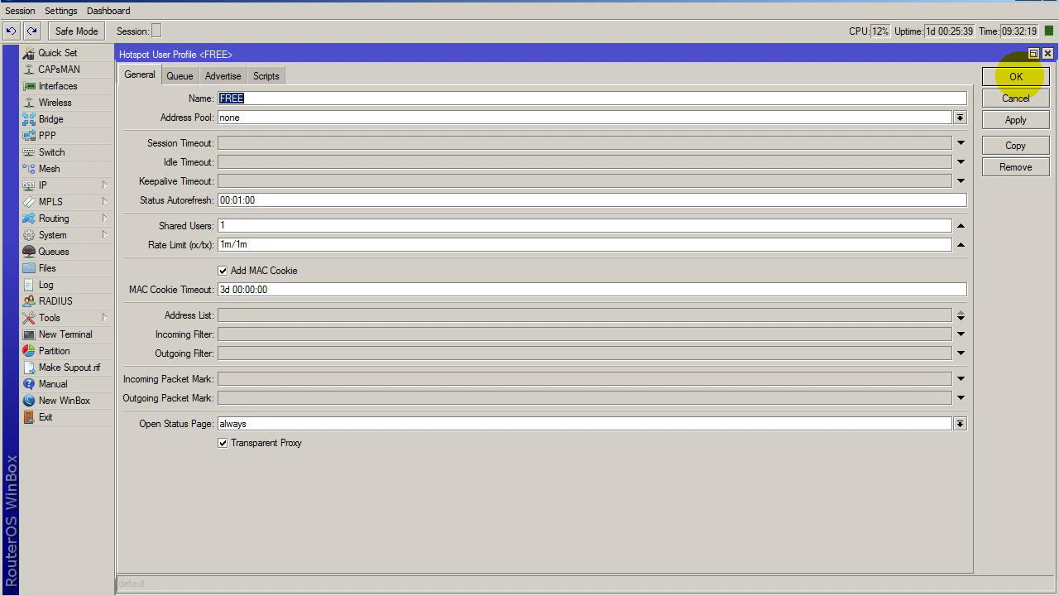
left_click(1016, 76)
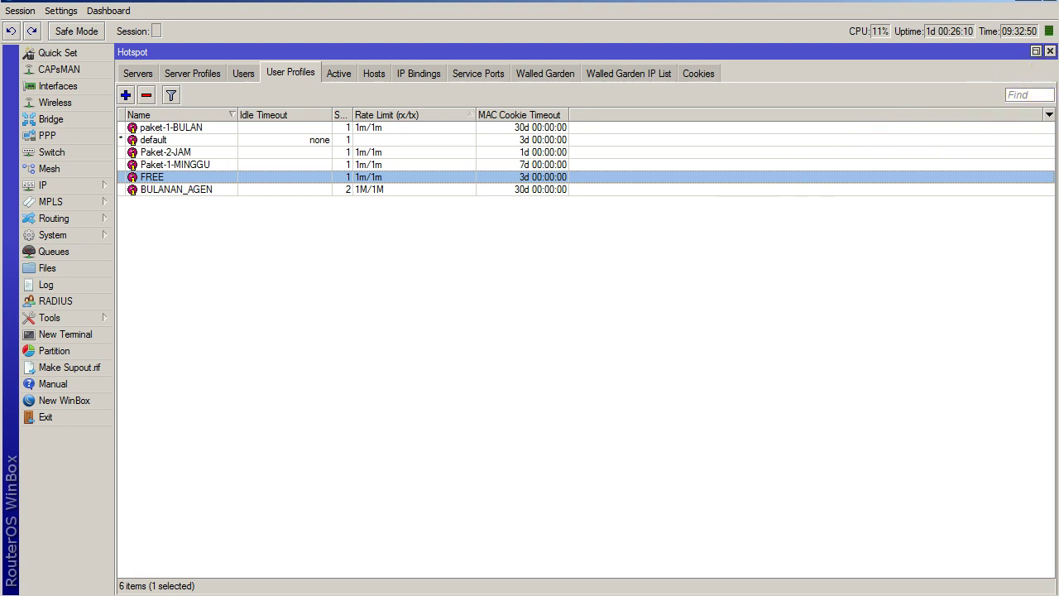
- Review the trial uptime limit, uptime reset and trial user profile in the hsprof1 server profile
left_click(213, 72)
left_click(261, 145)
double_click(261, 142)
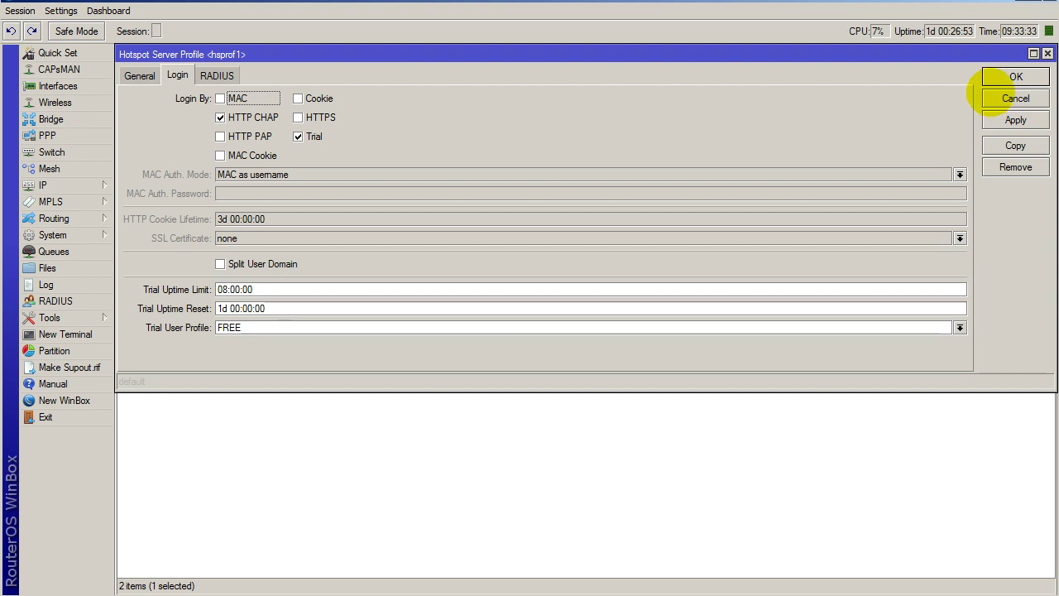
left_click(1016, 76)
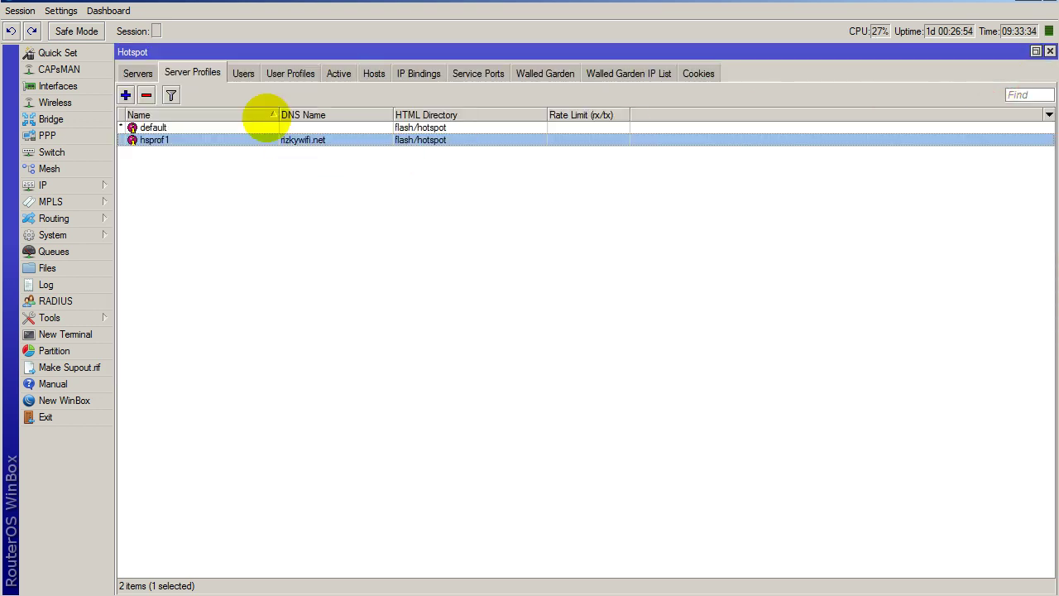
- View the user profiles again and look through the list of active hotspot sessions
left_click(292, 73)
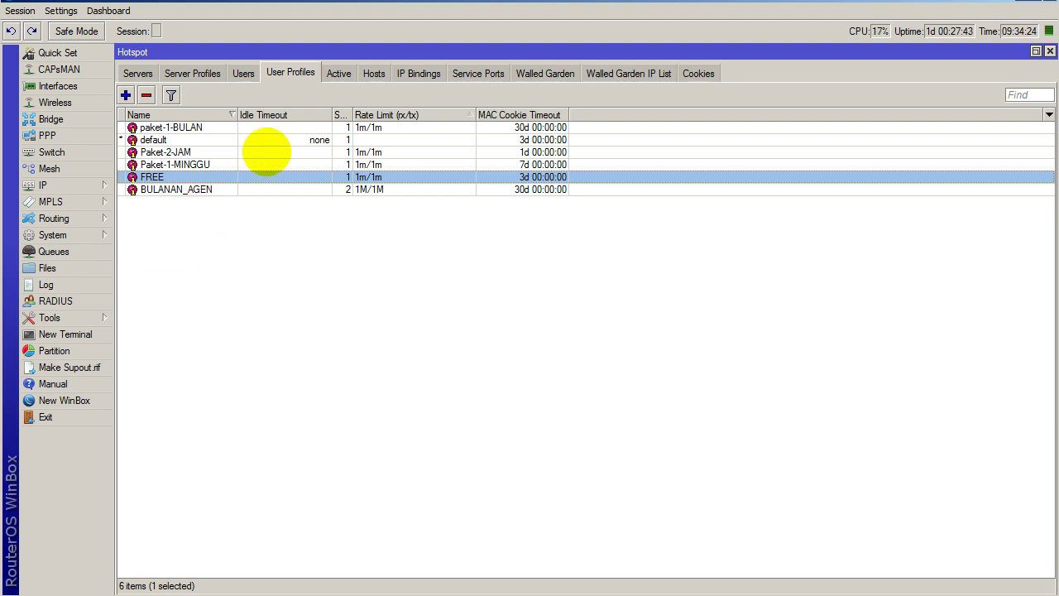
left_click(339, 73)
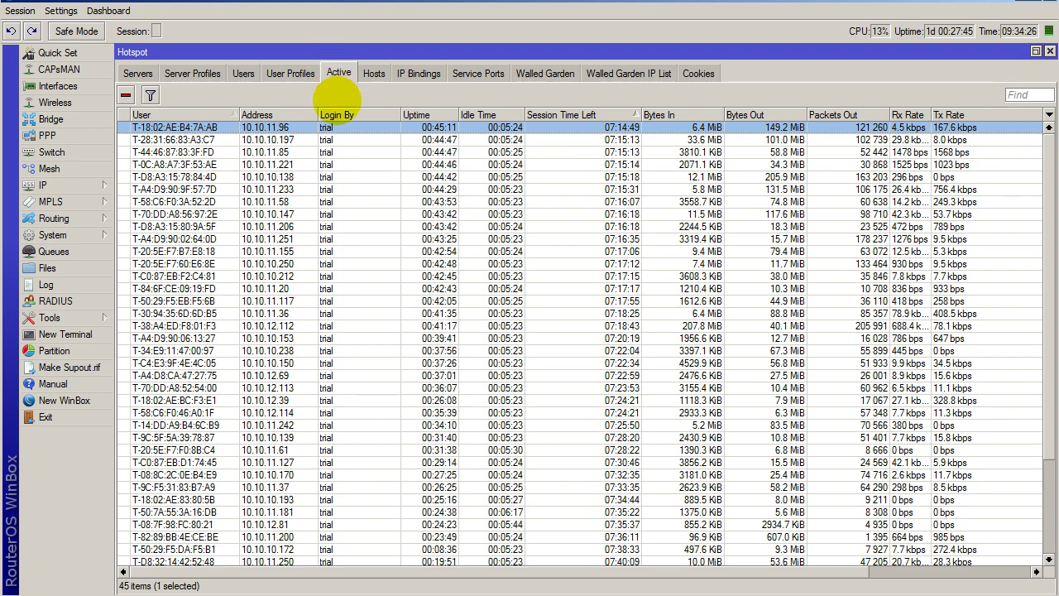
scroll(231, 340, "down", 4)
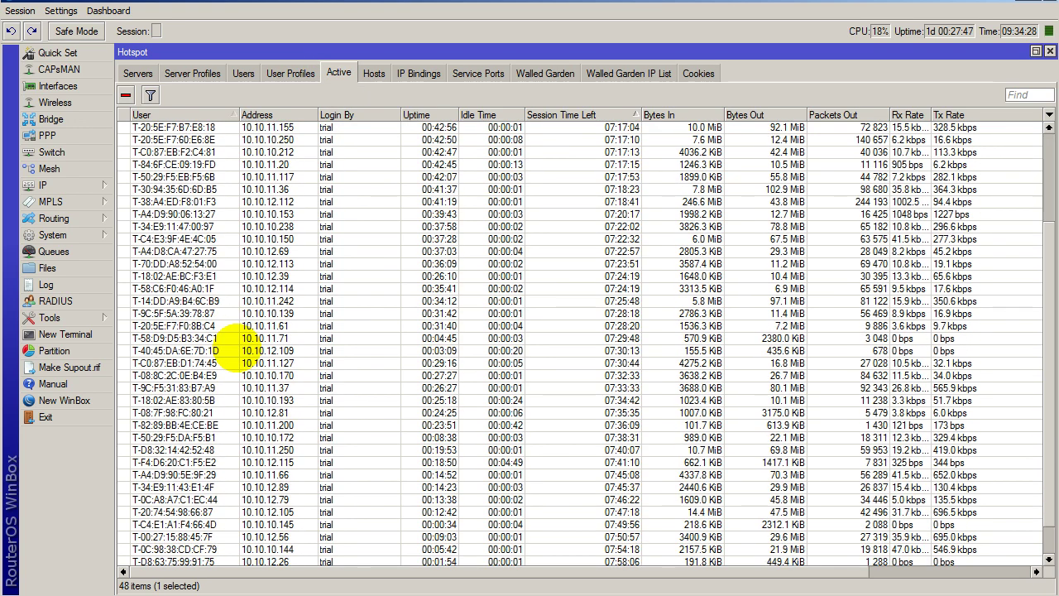
scroll(232, 347, "up", 4)
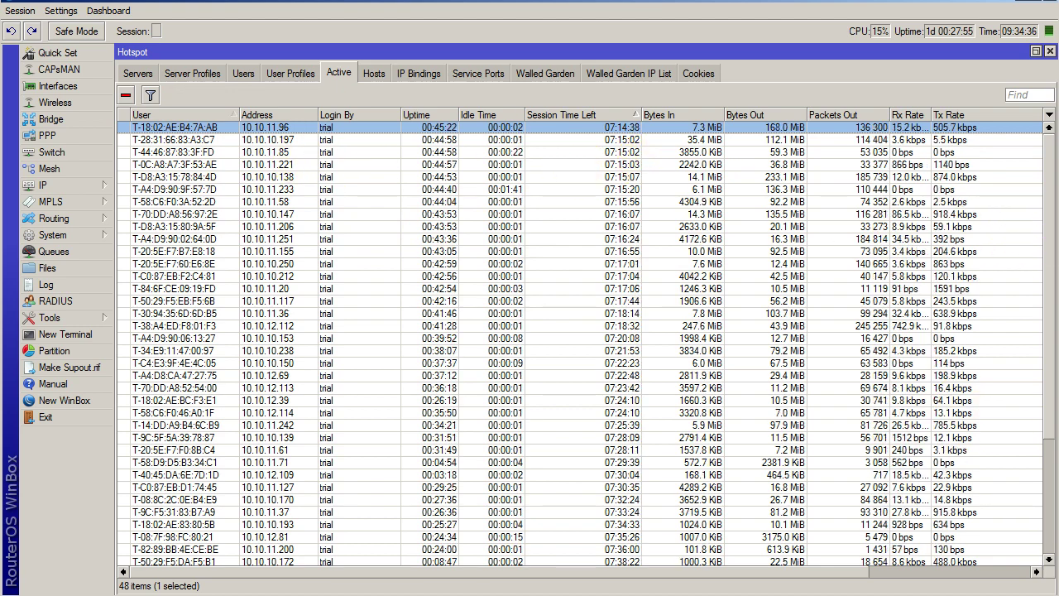
- Select all trial sessions in the active list, leaving out the http-chap session at the end
left_click_drag(1047, 214, 1039, 441)
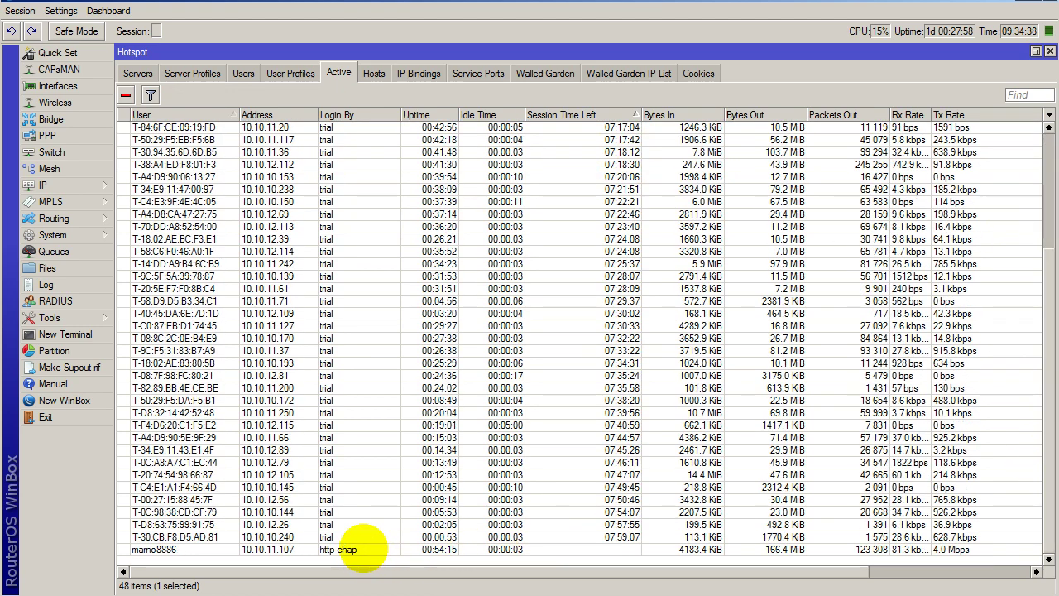
left_click(358, 536, "shift")
scroll(360, 538, "up", 5)
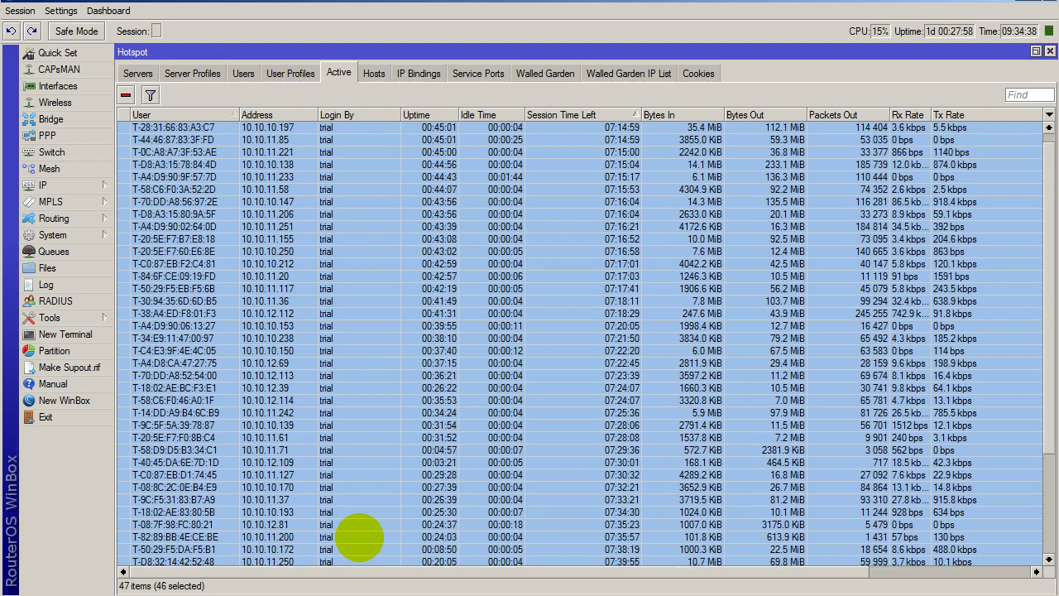
scroll(360, 538, "down", 4)
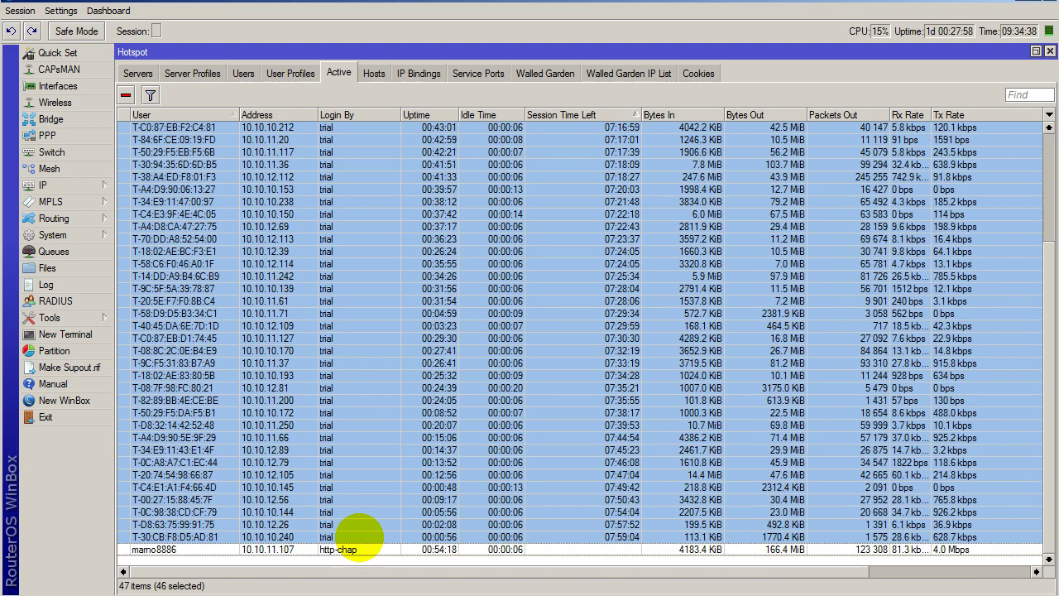
- Select only the http-chap session in the active list and compare it with the trial sessions
left_click(195, 548)
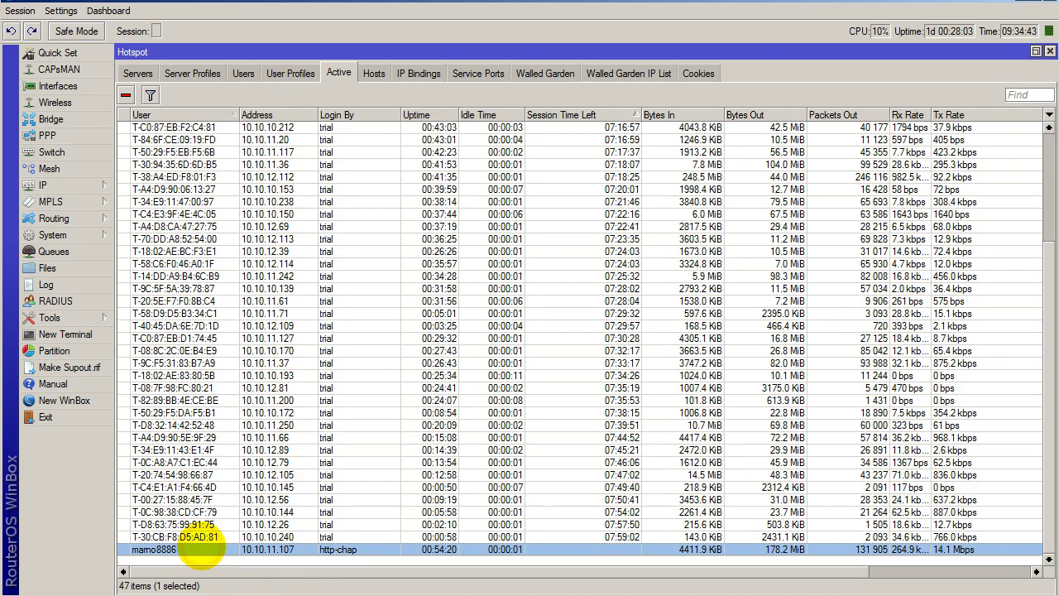
scroll(461, 525, "up", 2)
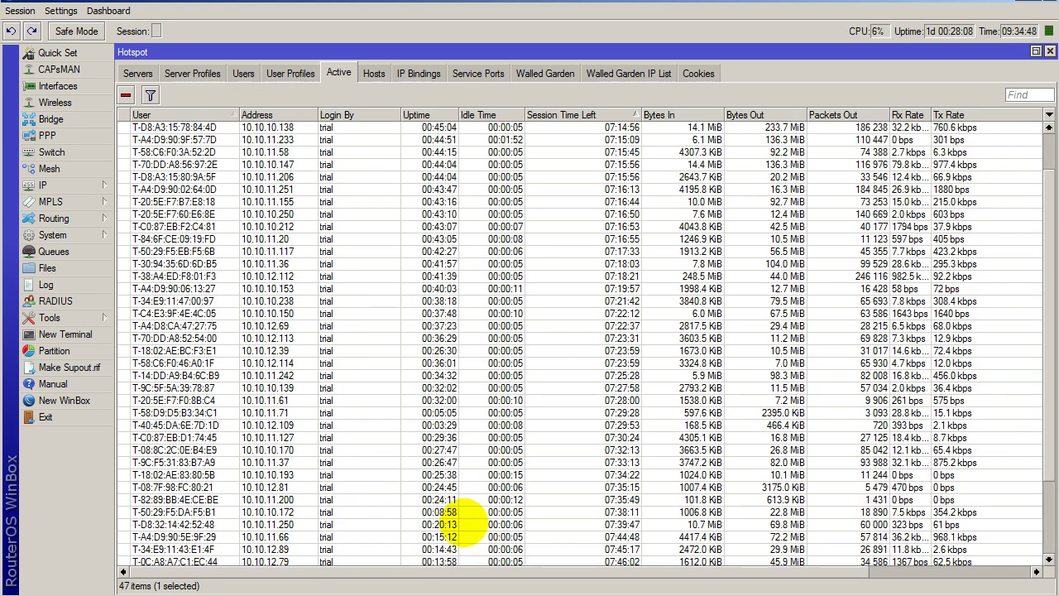
scroll(478, 505, "up", 2)
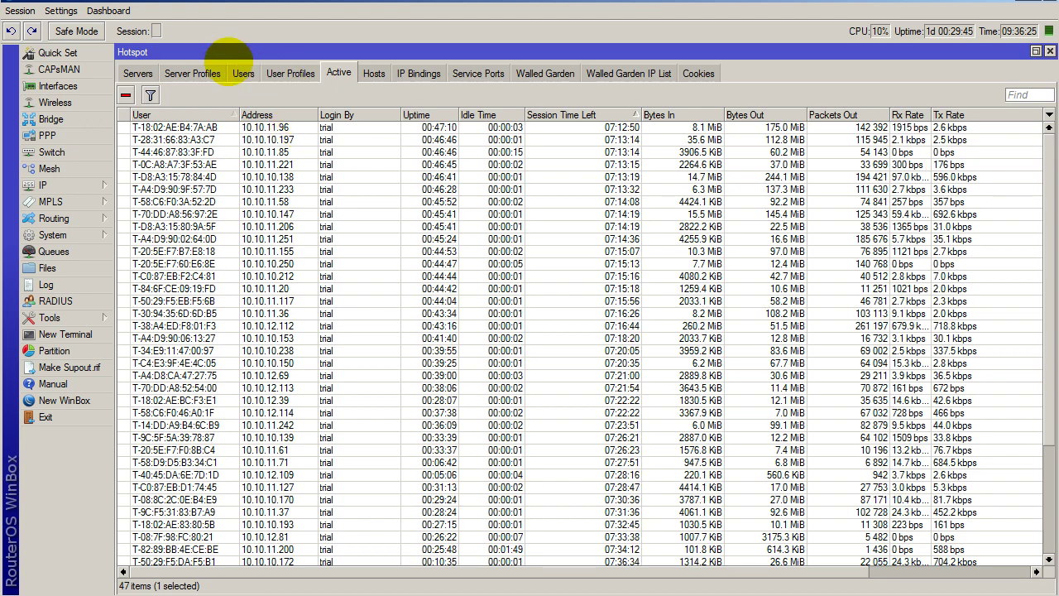
- Show the hotspot users list and select the first dynamic user that has the FREE profile
left_click(239, 71)
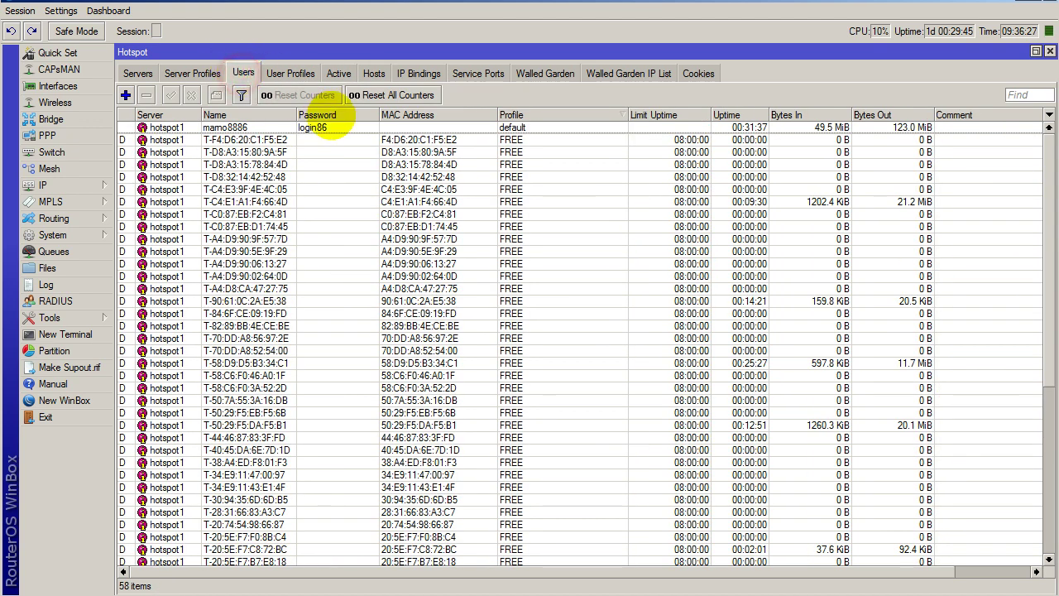
left_click(490, 141)
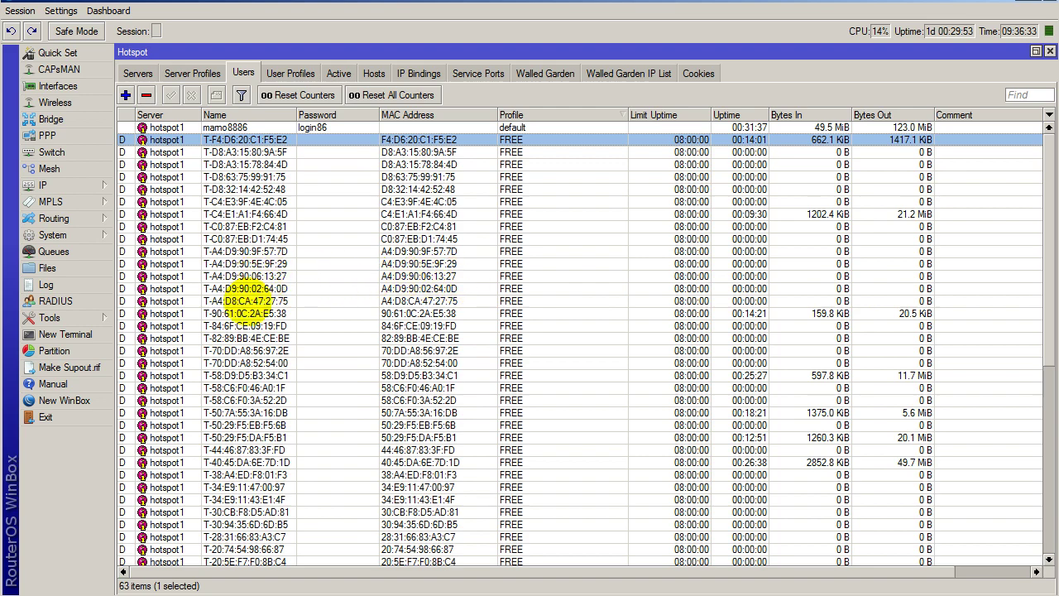
- Extend the selection in the hotspot users list through the last dynamic FREE user, and view the package users below it
scroll(248, 304, "down", 5)
scroll(248, 301, "down", 4)
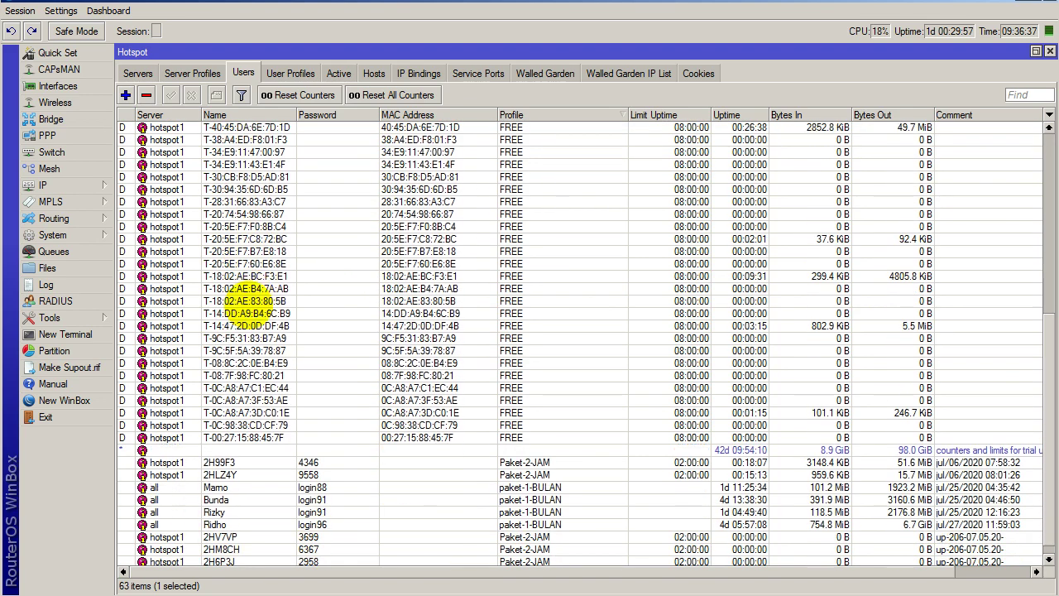
left_click(255, 438, "shift")
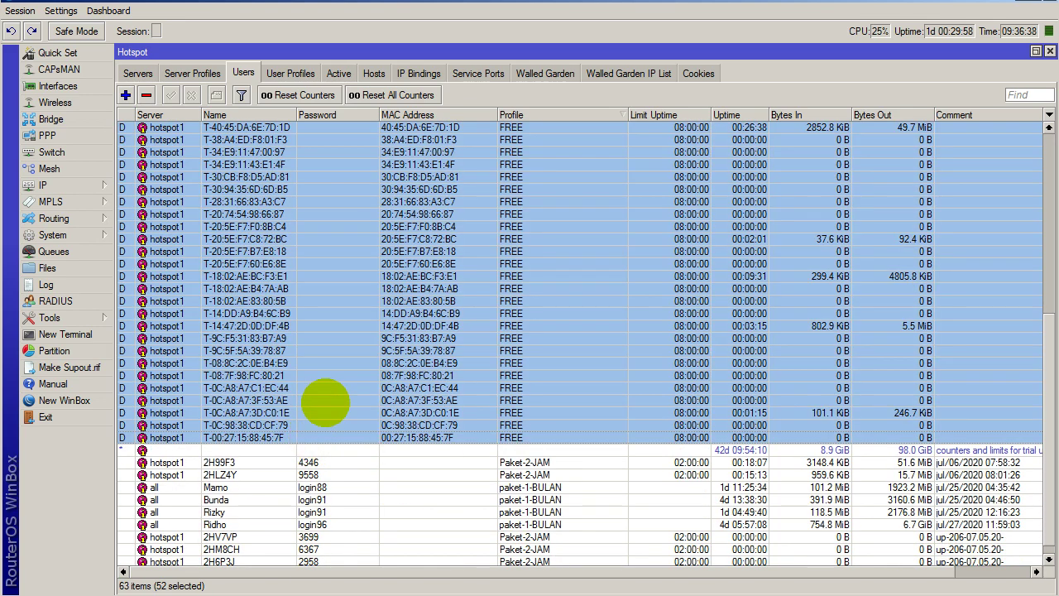
scroll(326, 397, "down", 1)
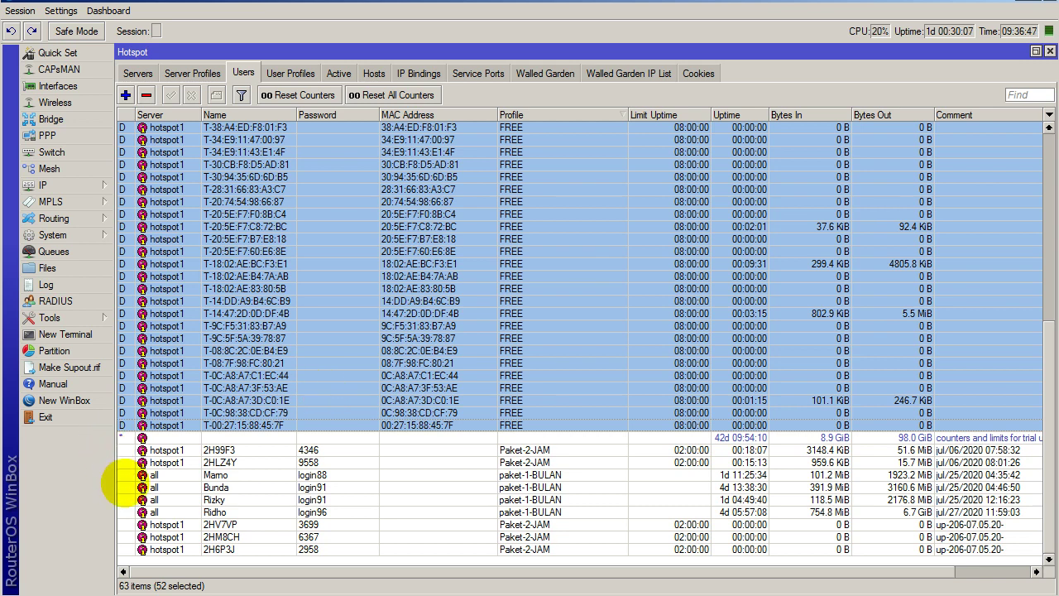
scroll(626, 284, "up", 5)
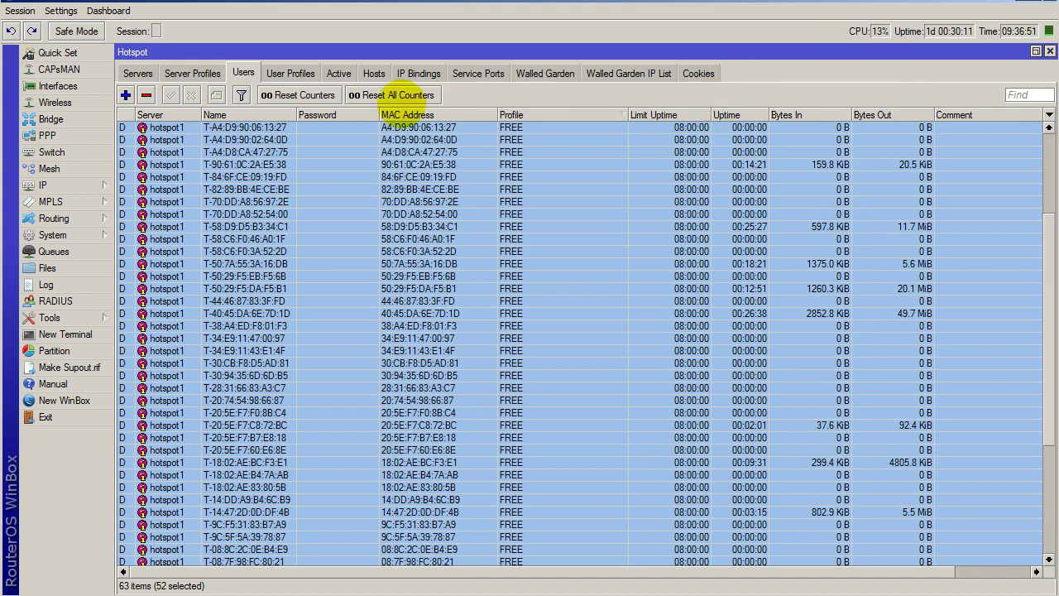
left_click(278, 73)
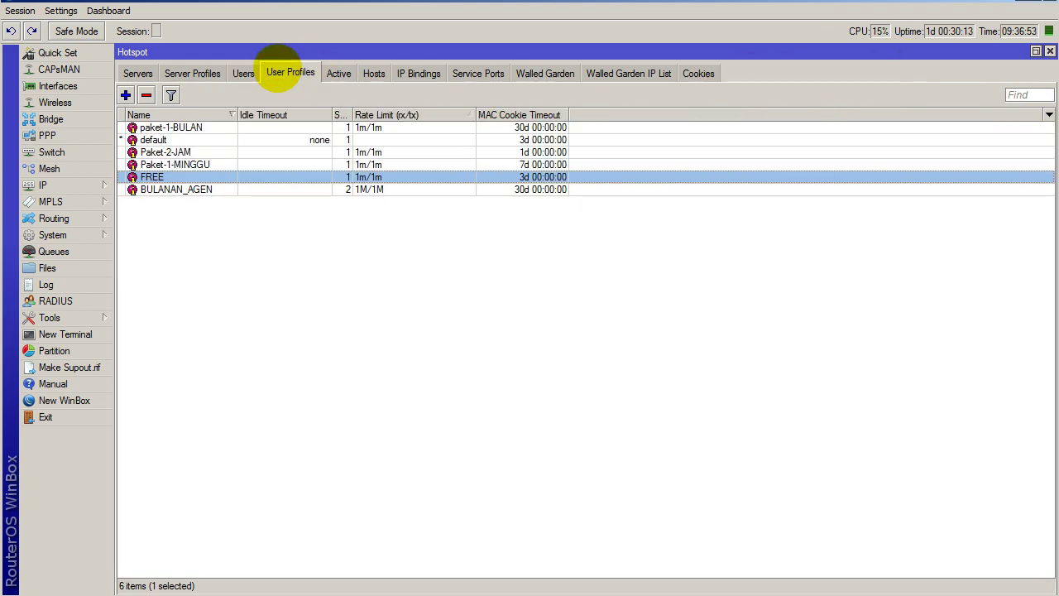
left_click(243, 73)
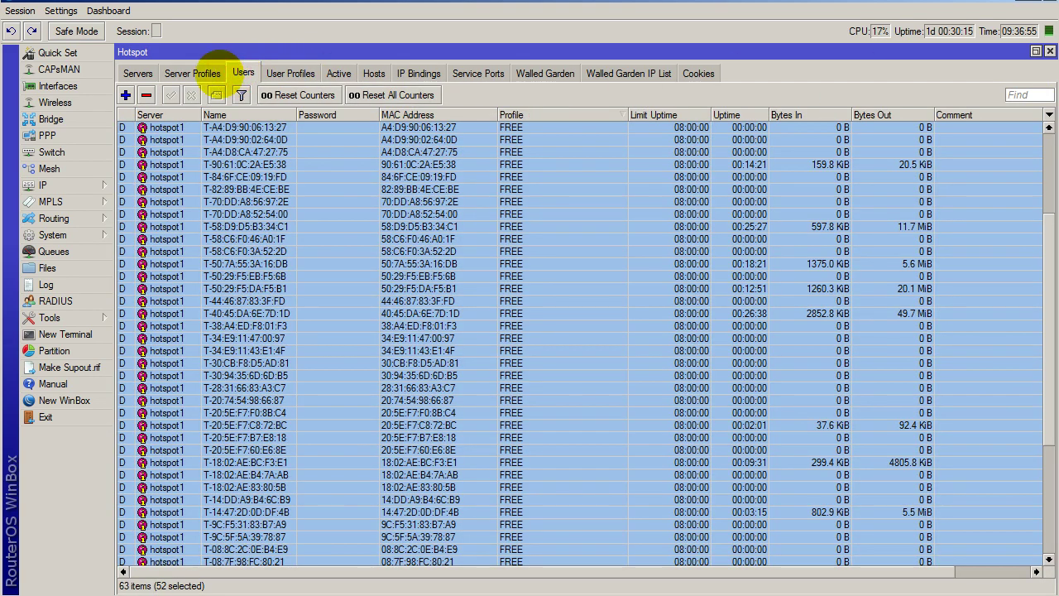
left_click(326, 176)
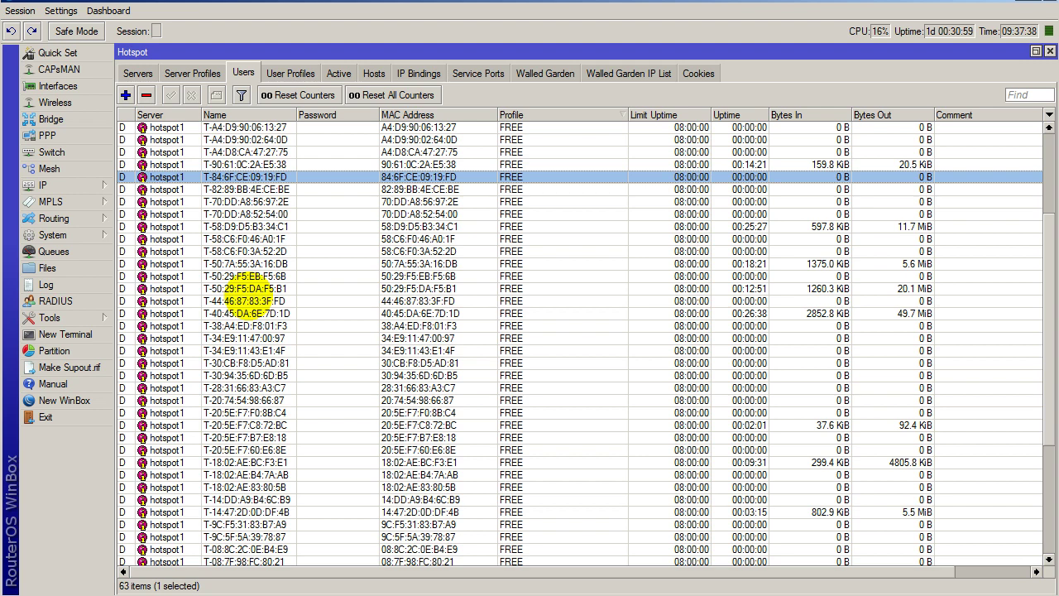
- Look through the trial users with the FREE profile, checking their uptime limits and usage
scroll(248, 297, "up", 2)
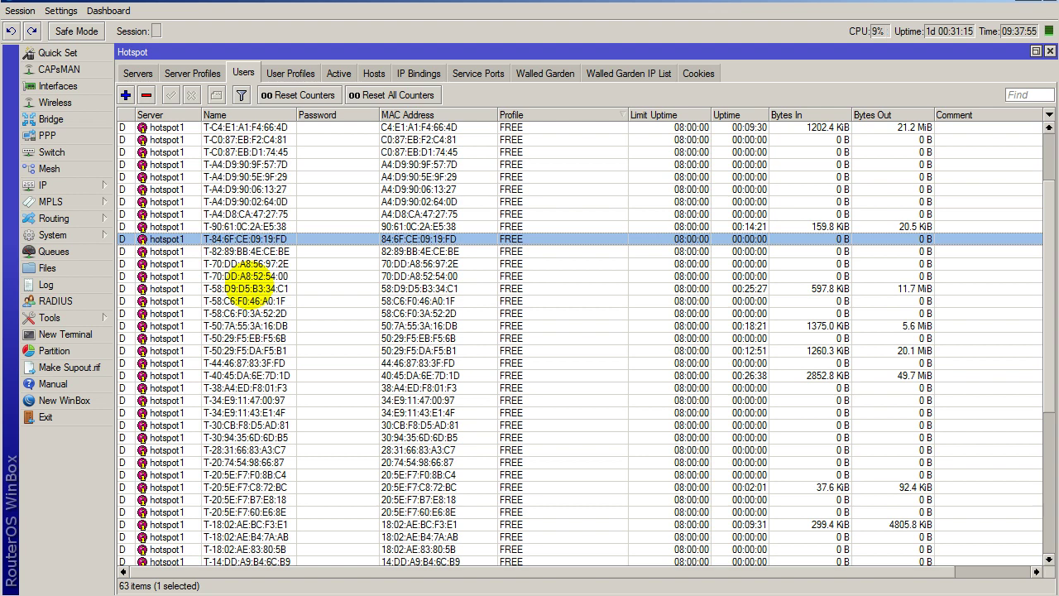
scroll(432, 225, "up", 5)
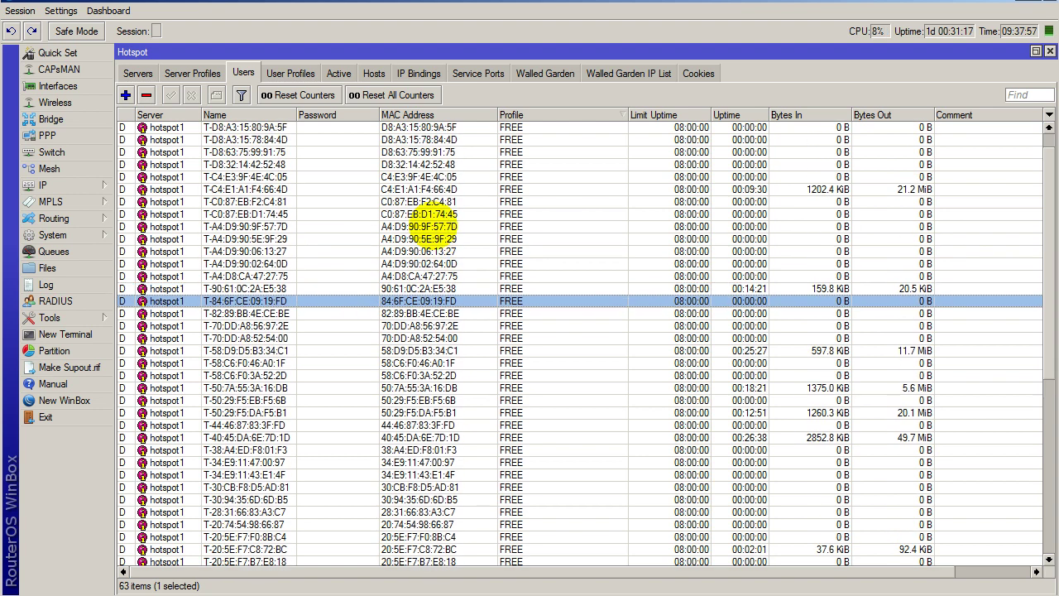
scroll(435, 226, "down", 6)
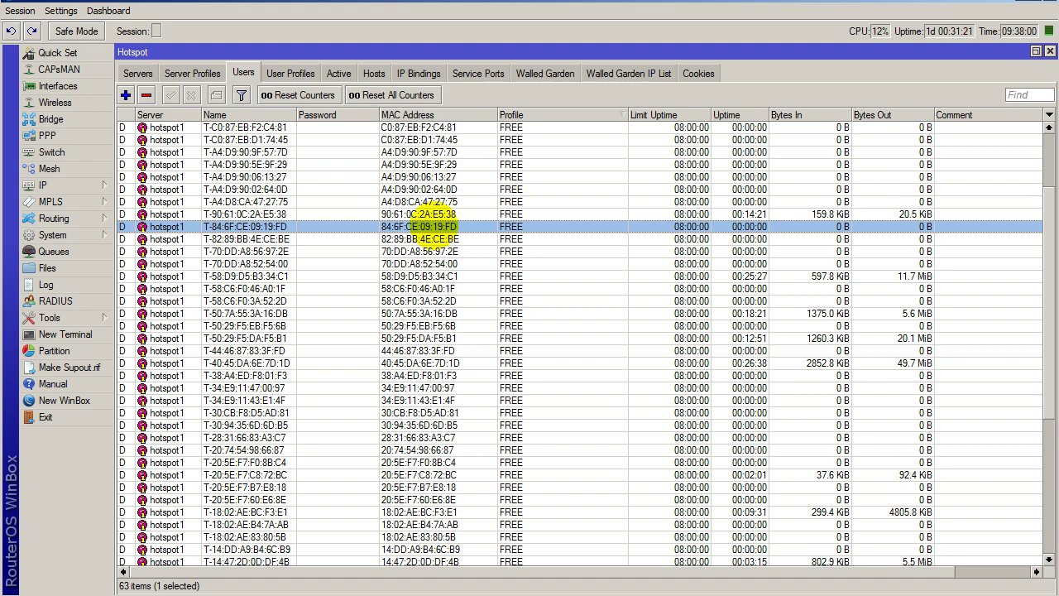
scroll(430, 226, "down", 6)
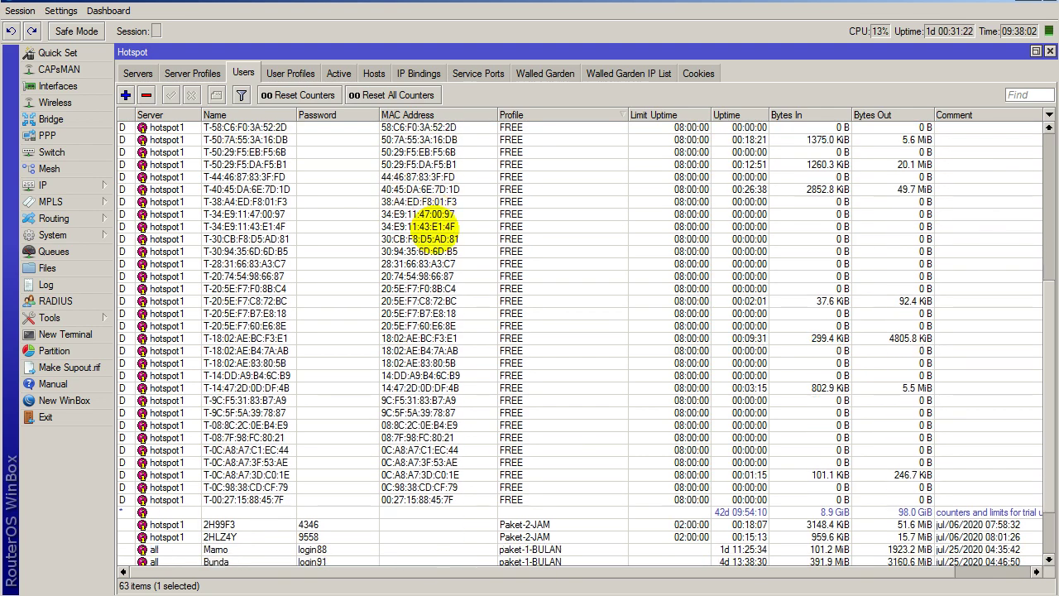
scroll(430, 226, "up", 5)
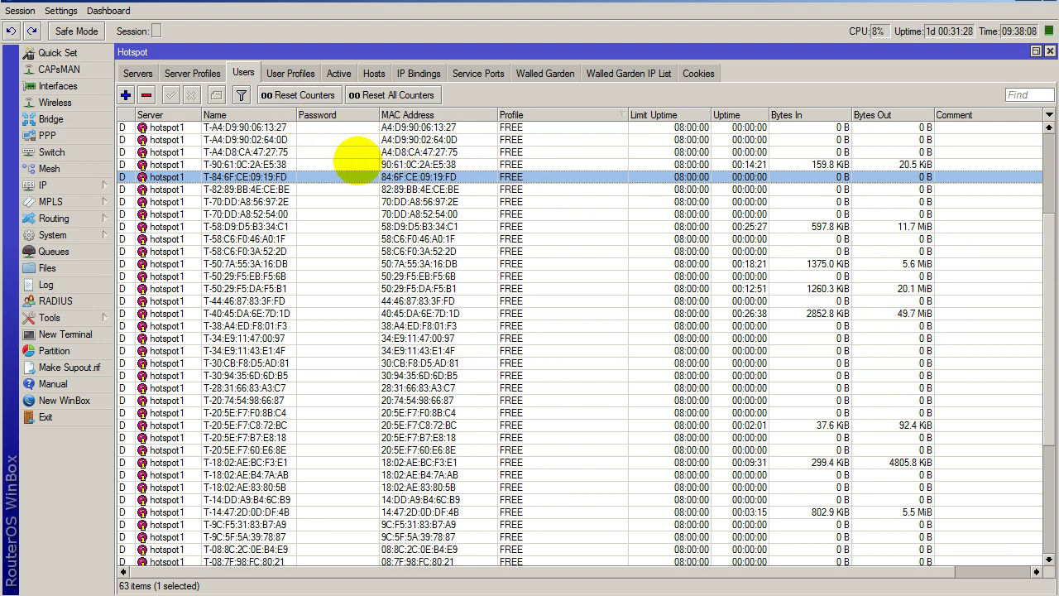
- View the user profiles and the active trial sessions, select the fourth session and close the Hotspot window
left_click(288, 73)
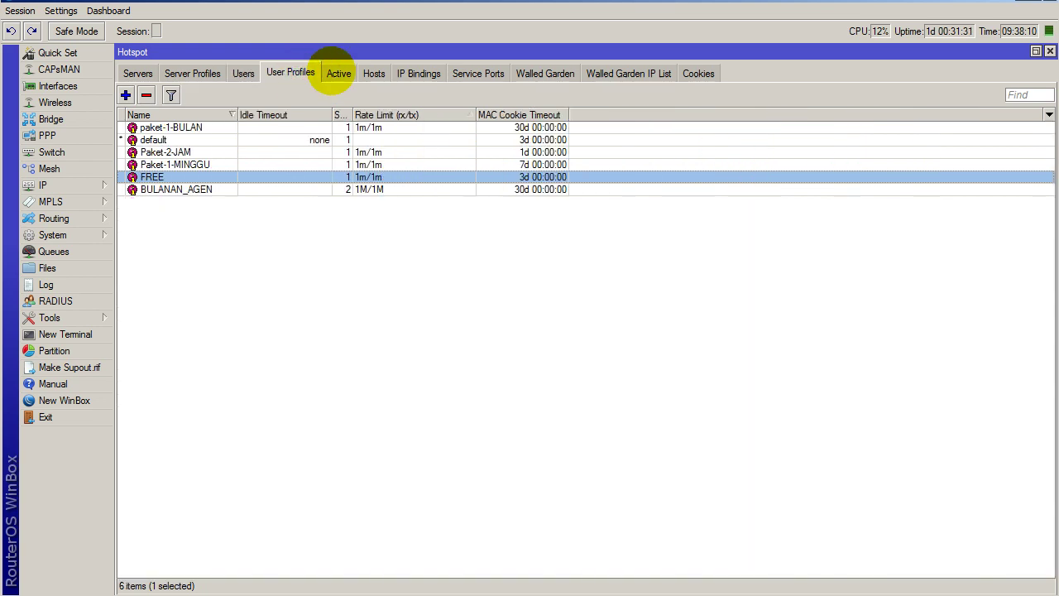
left_click(332, 73)
left_click(308, 163)
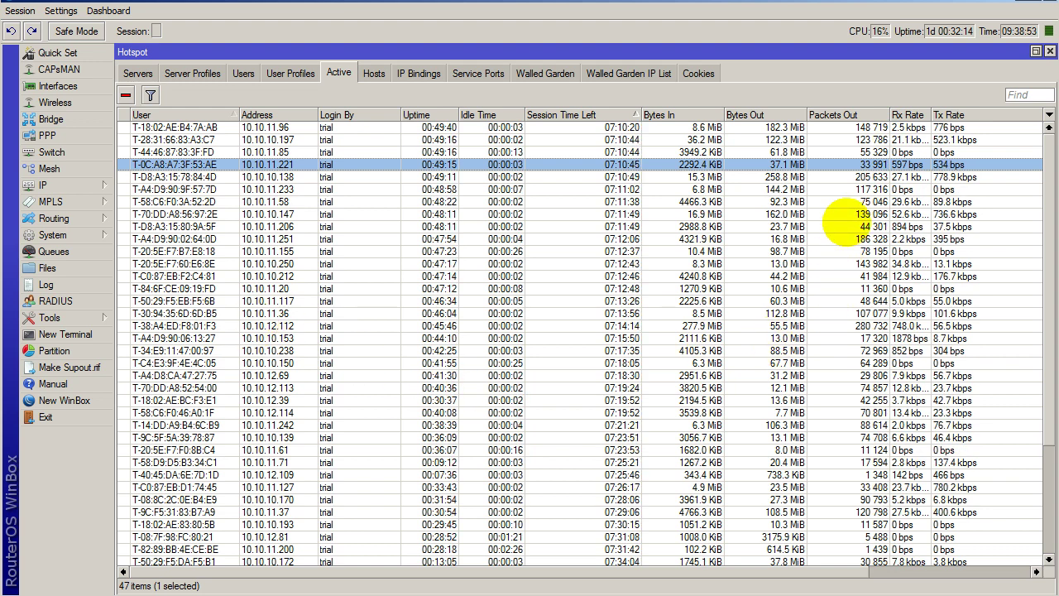
left_click(1050, 51)
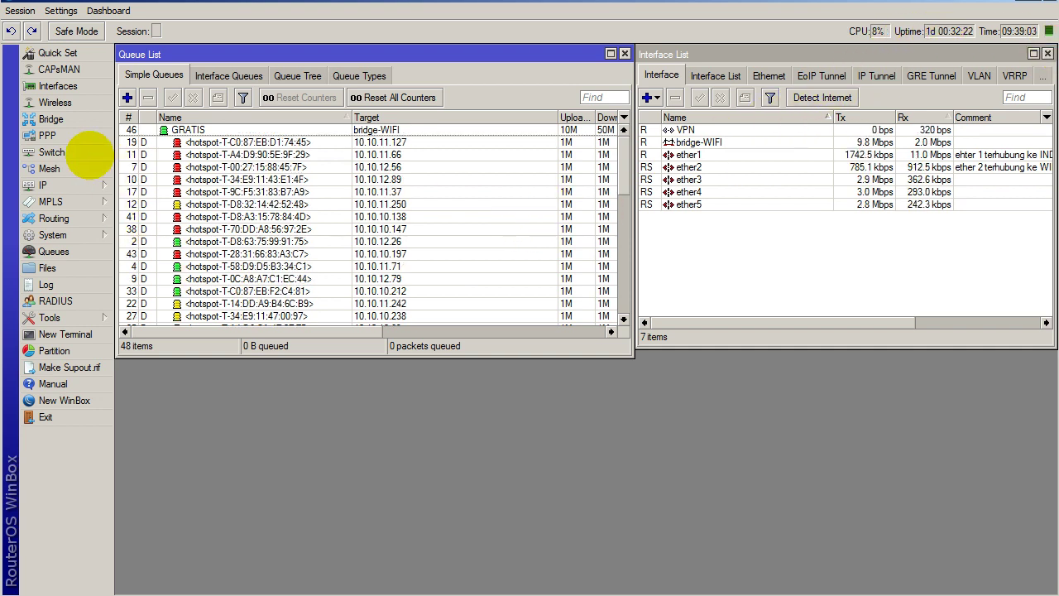
- Maximize the interface list, examine the live traffic of ether1 and close its details
left_click(79, 91)
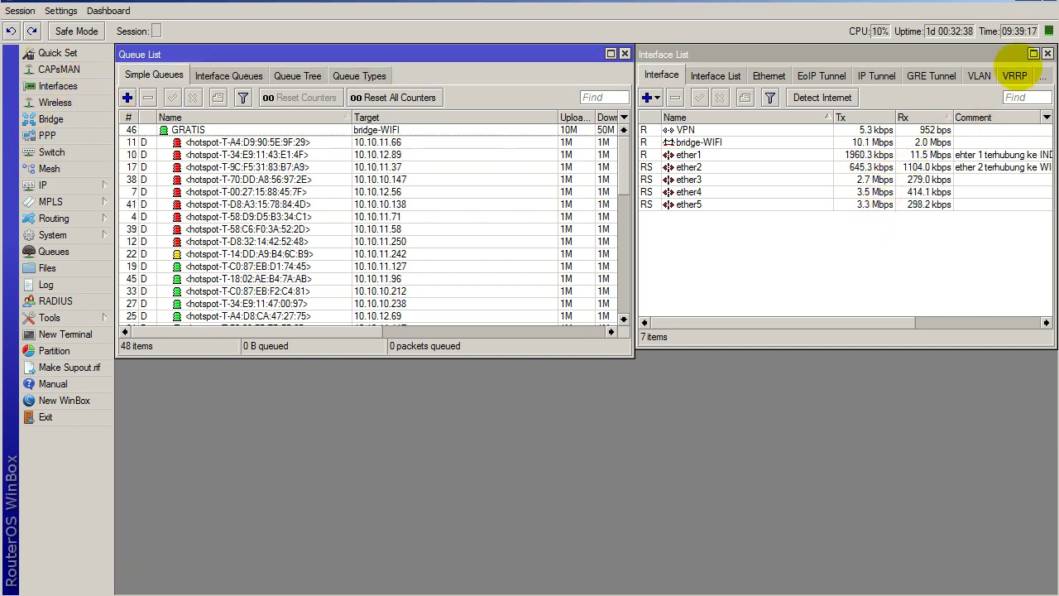
left_click(1033, 53)
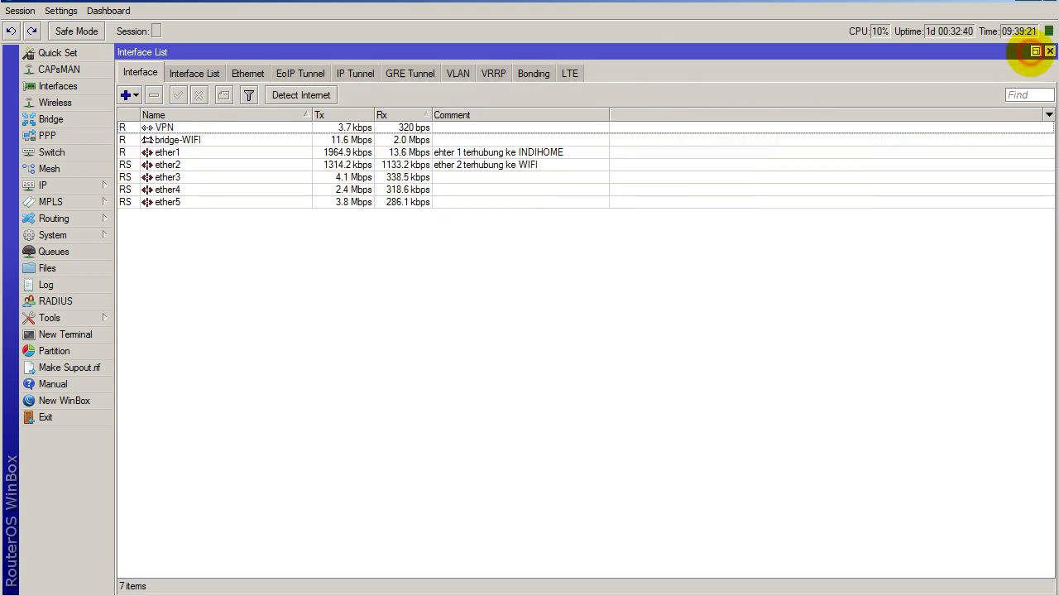
double_click(205, 152)
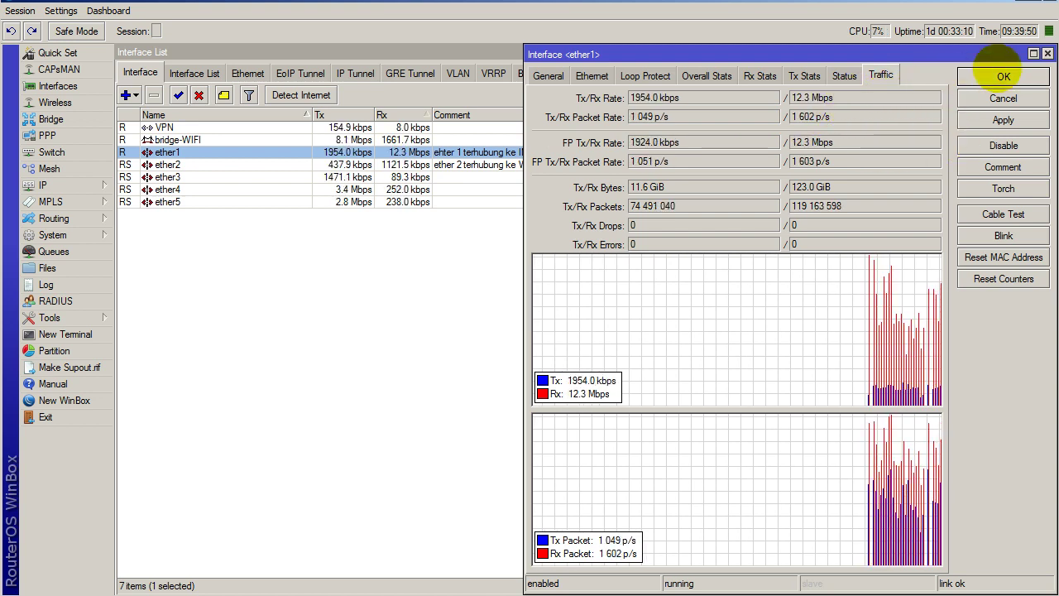
left_click(1003, 73)
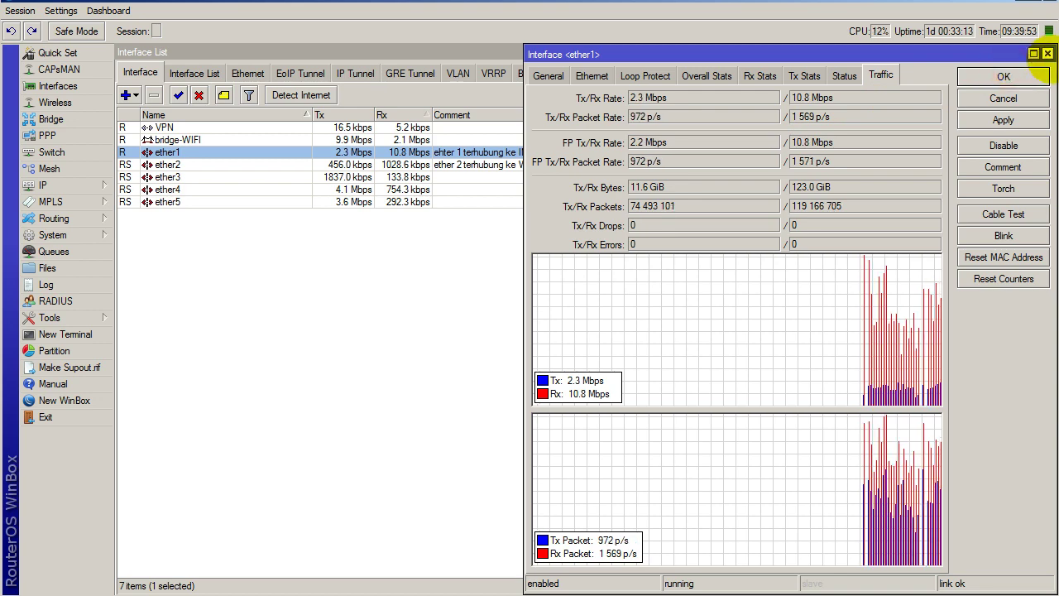
left_click(1011, 76)
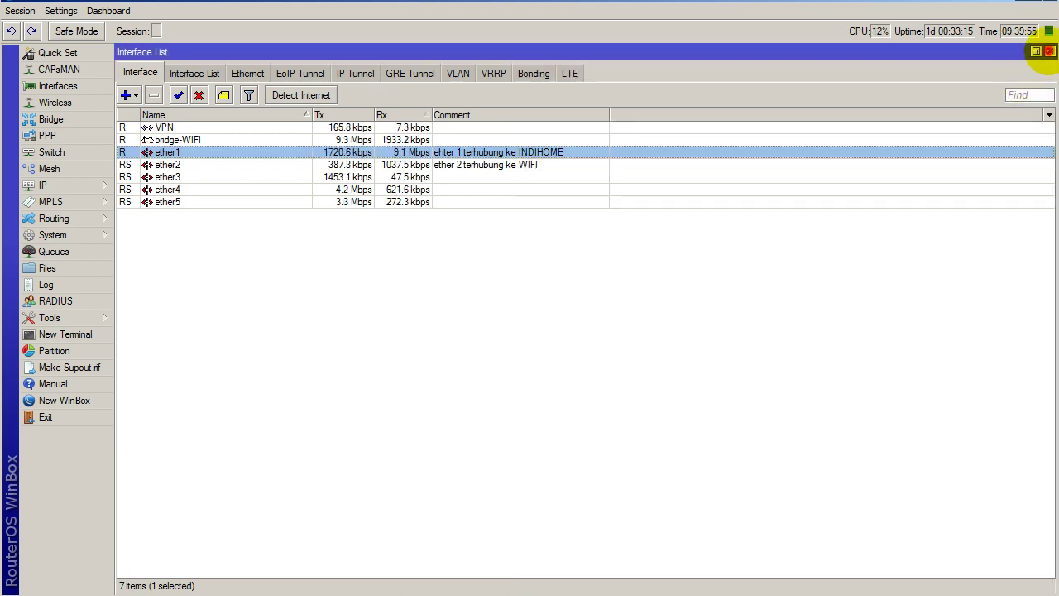
- Close the Interface List and Queue List windows, and reopen the interface list on its own
left_click(1049, 52)
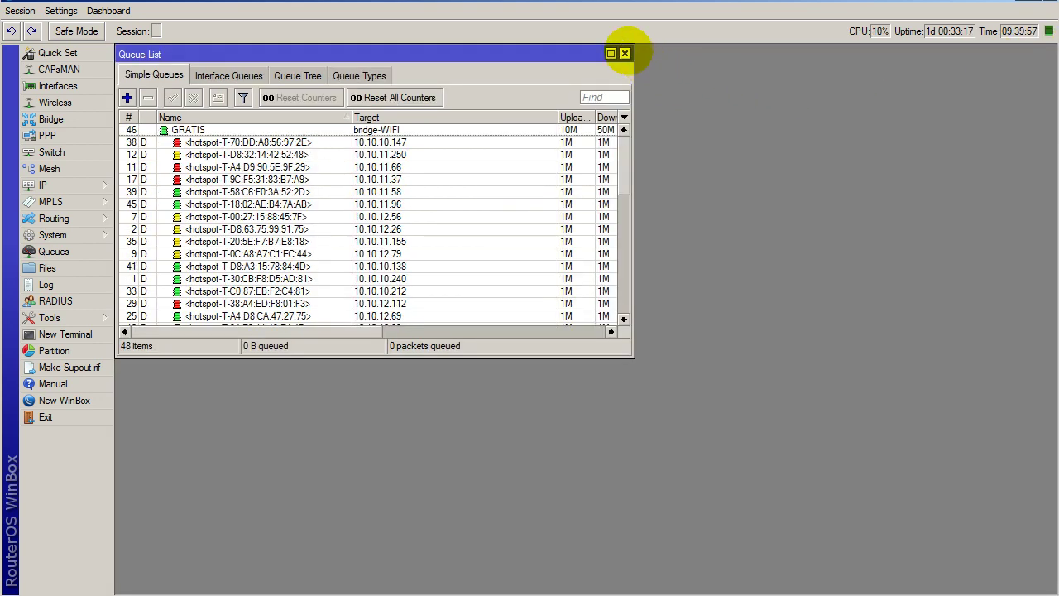
left_click(624, 53)
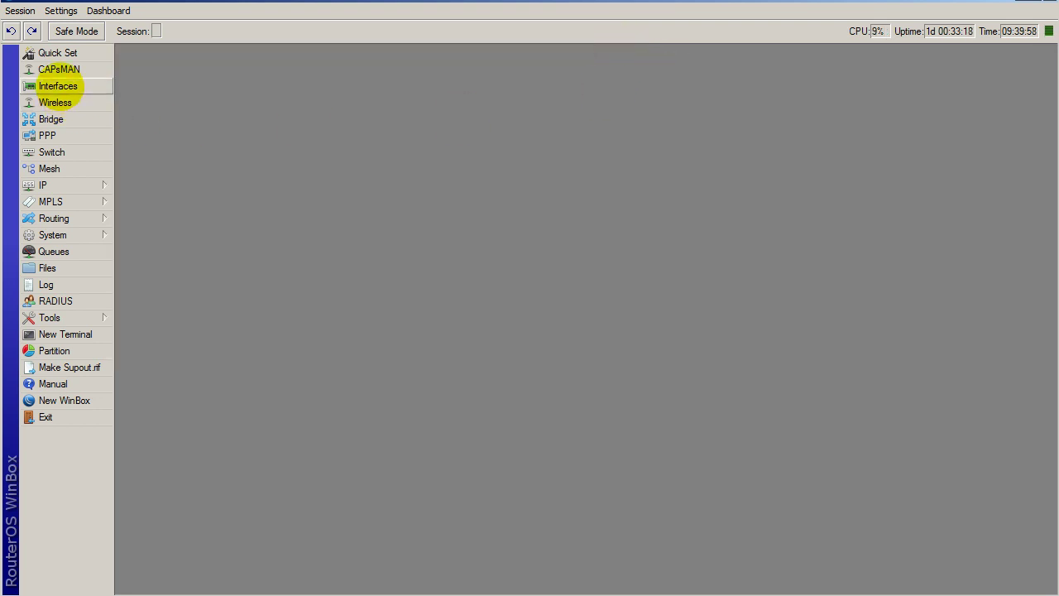
left_click(58, 86)
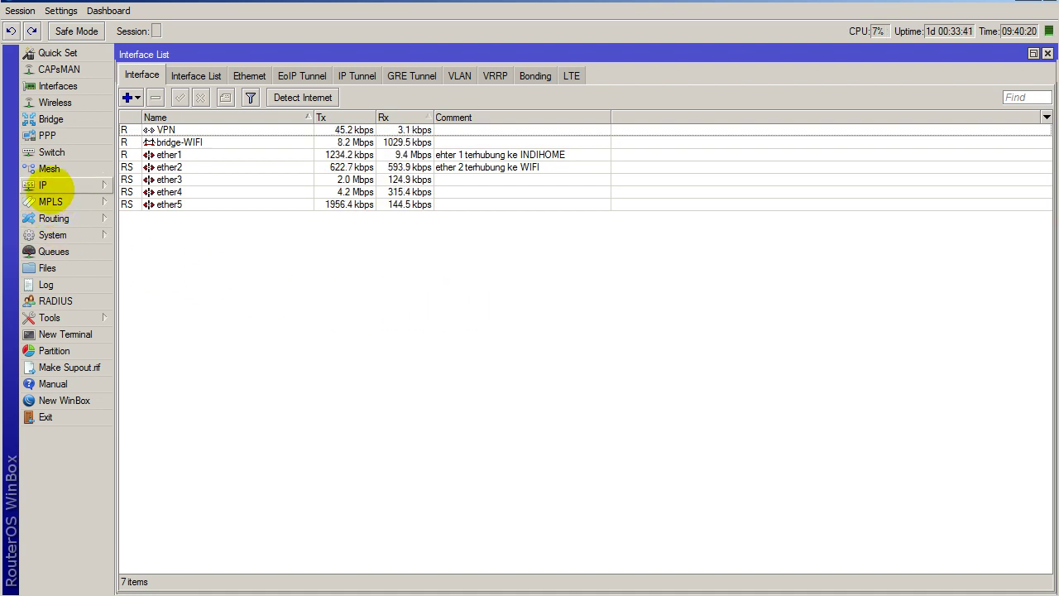
- Review the login settings of hotspot server profile hsprof1 and the list of user profiles, closing the Hotspot window when done
left_click(70, 186)
left_click(164, 336)
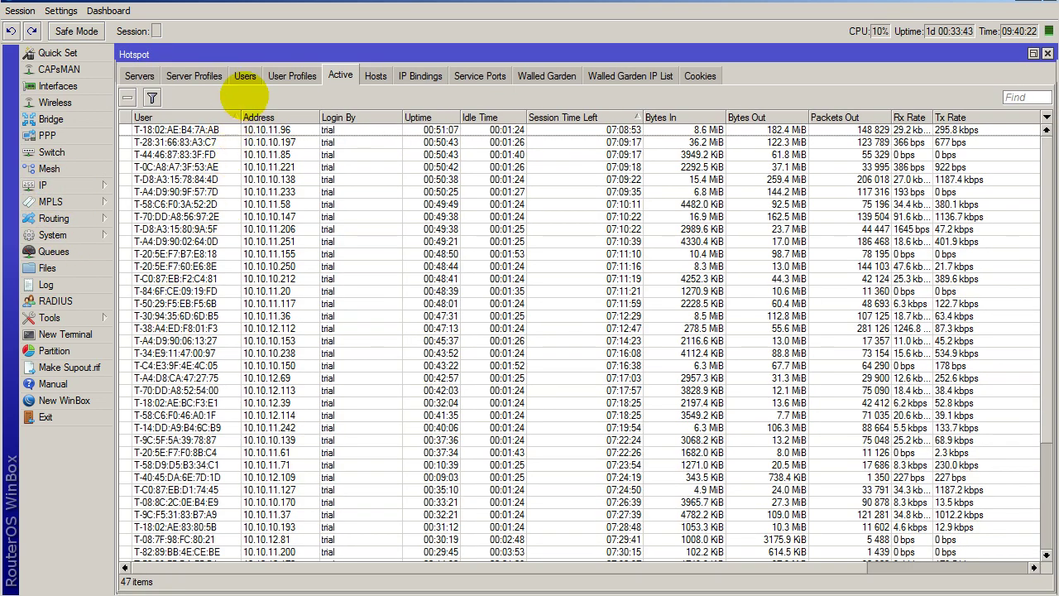
left_click(199, 75)
double_click(237, 144)
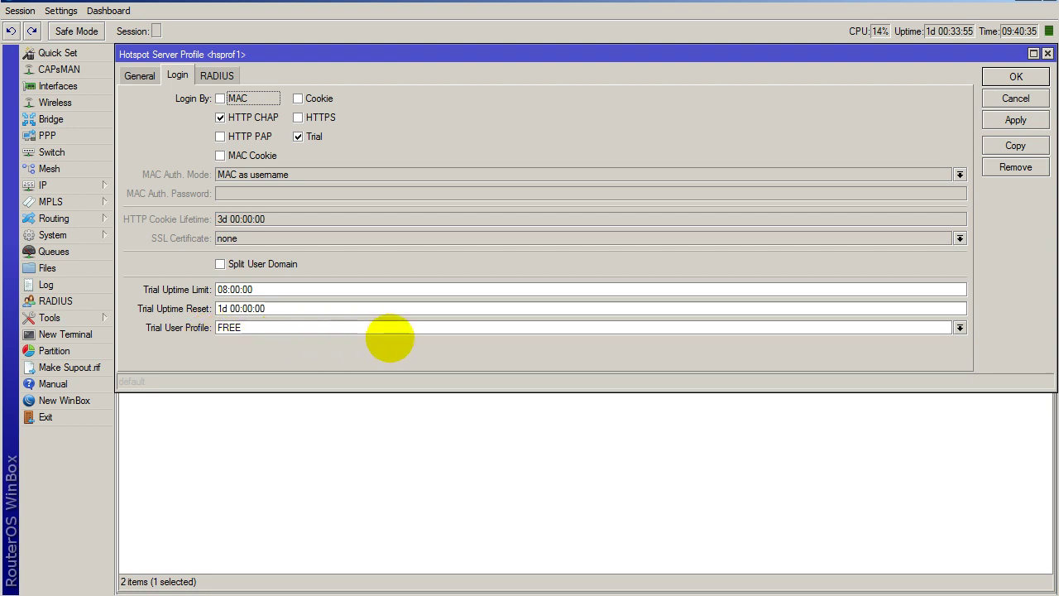
left_click(1011, 77)
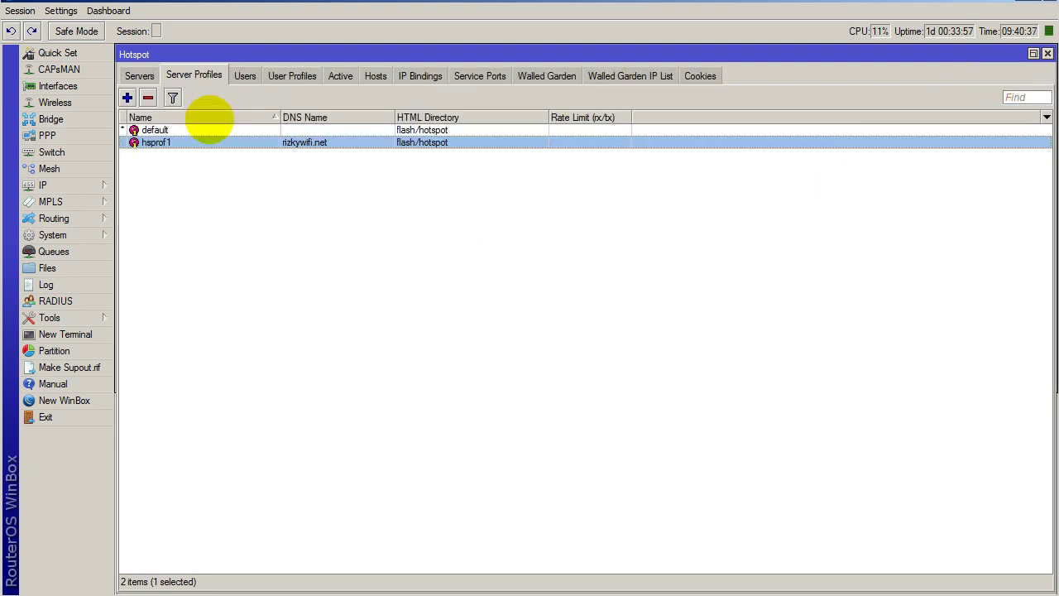
left_click(298, 76)
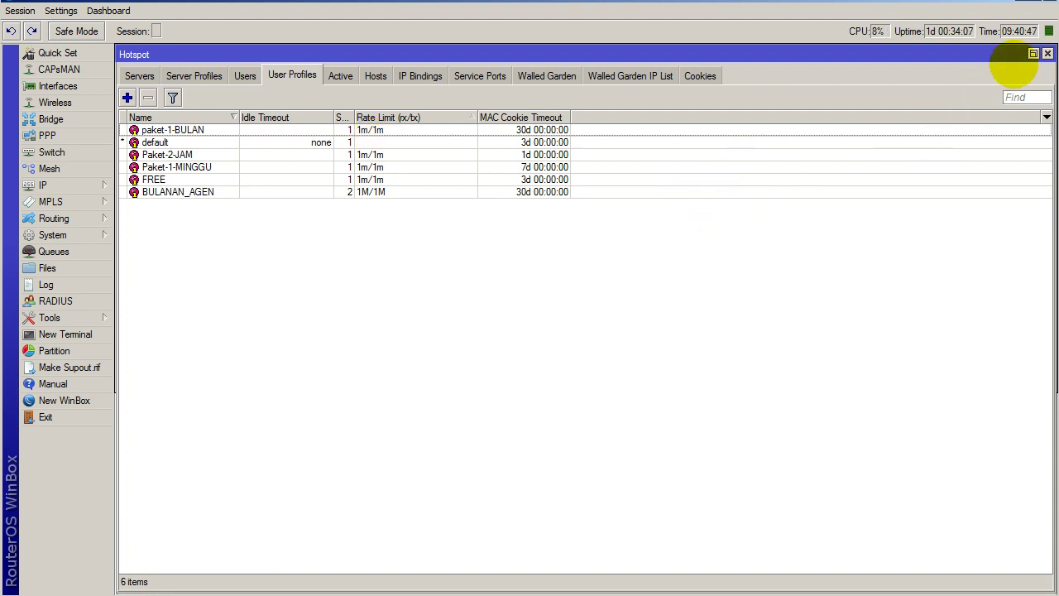
left_click(1047, 53)
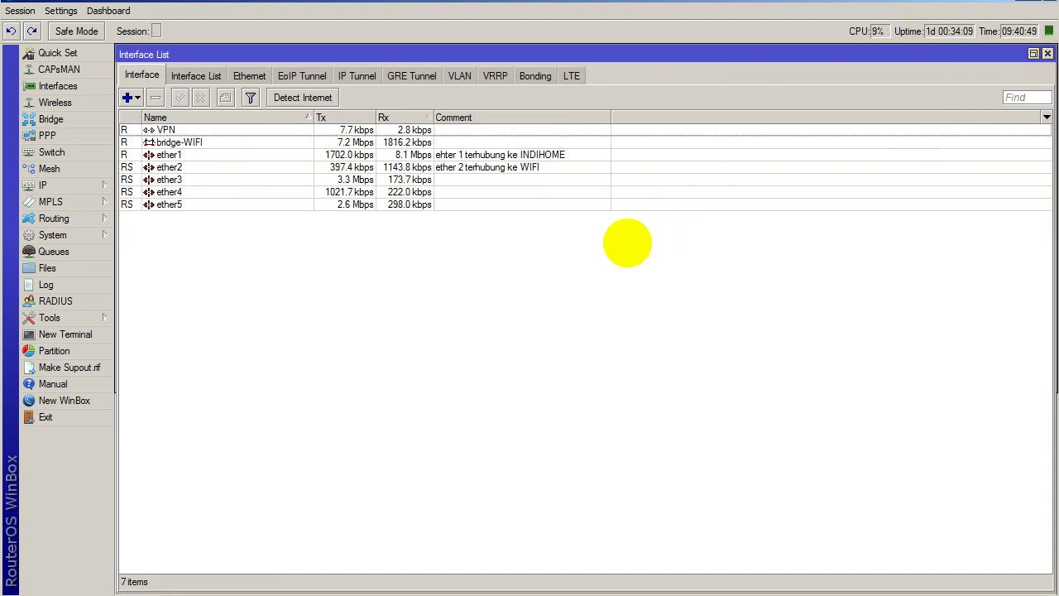